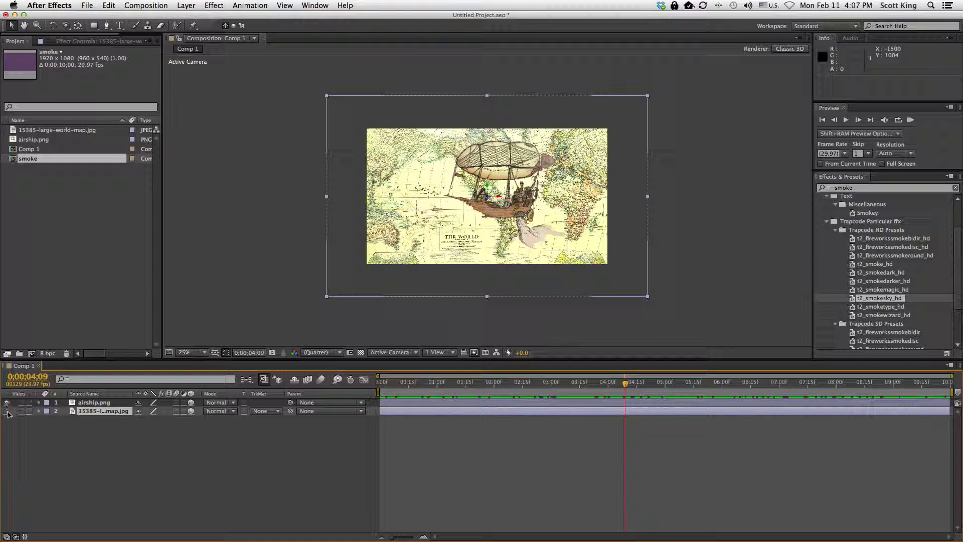
pyautogui.click(7, 411)
# Return to the start of the composition and add a new Two-Node Camera with the 50mm preset
pyautogui.click(7, 402)
pyautogui.click(7, 402)
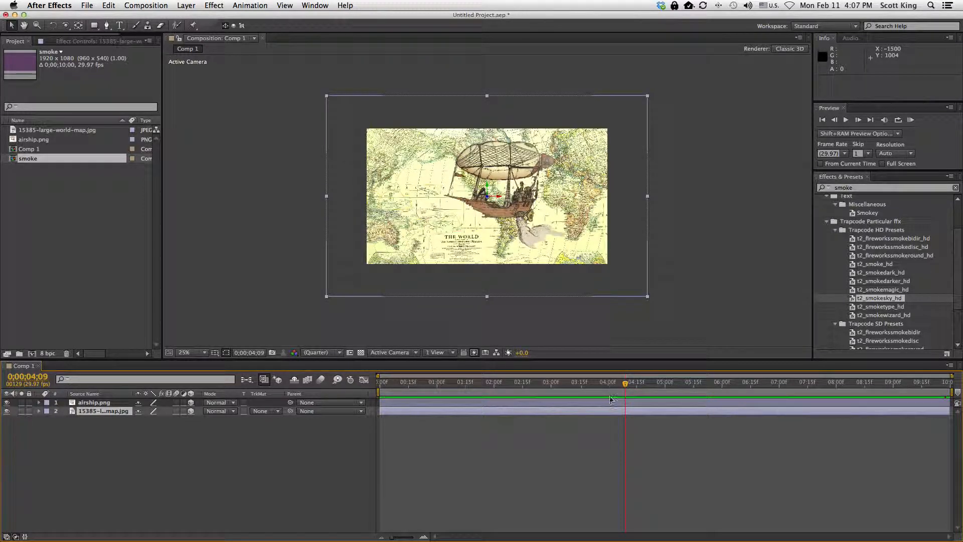
pyautogui.moveTo(624, 384); pyautogui.dragTo(373, 394)
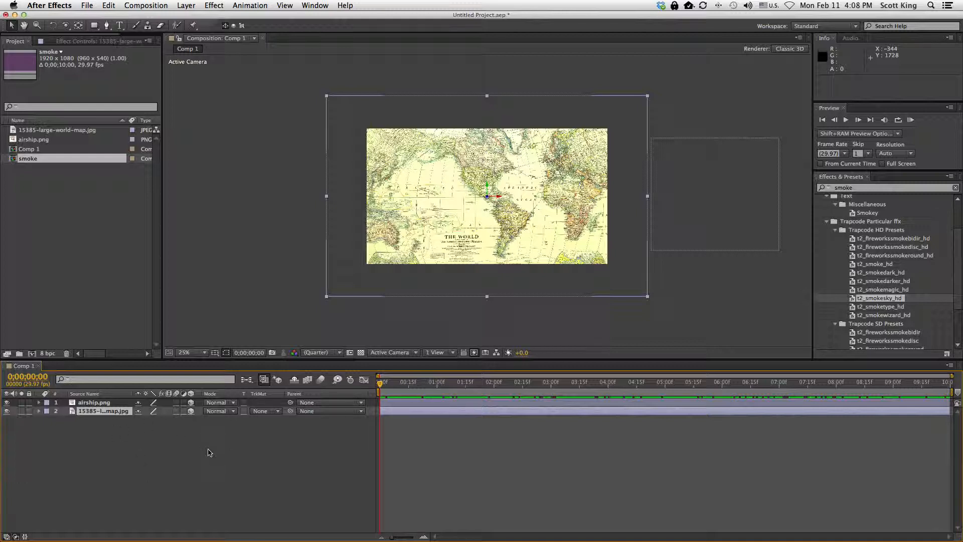
pyautogui.rightClick(225, 432)
pyautogui.moveTo(299, 444)
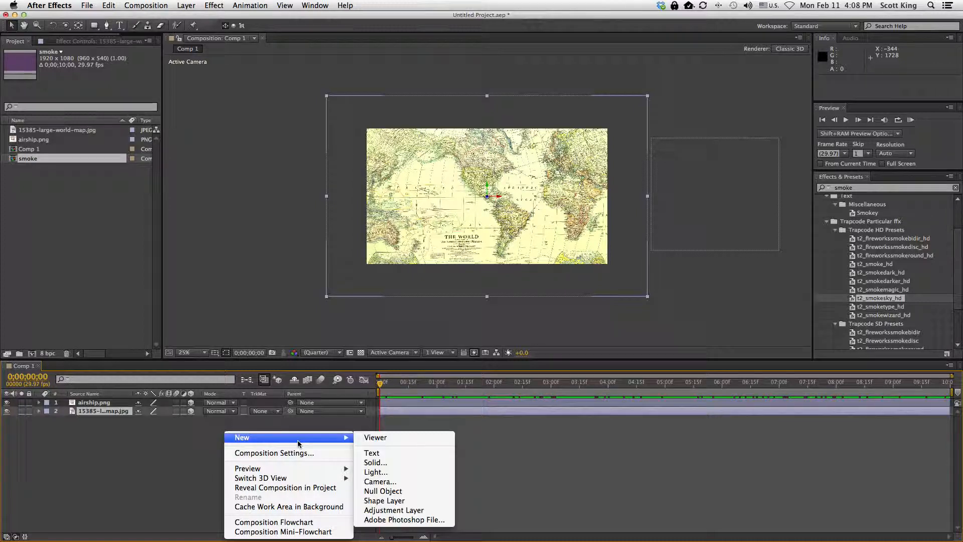
pyautogui.click(394, 482)
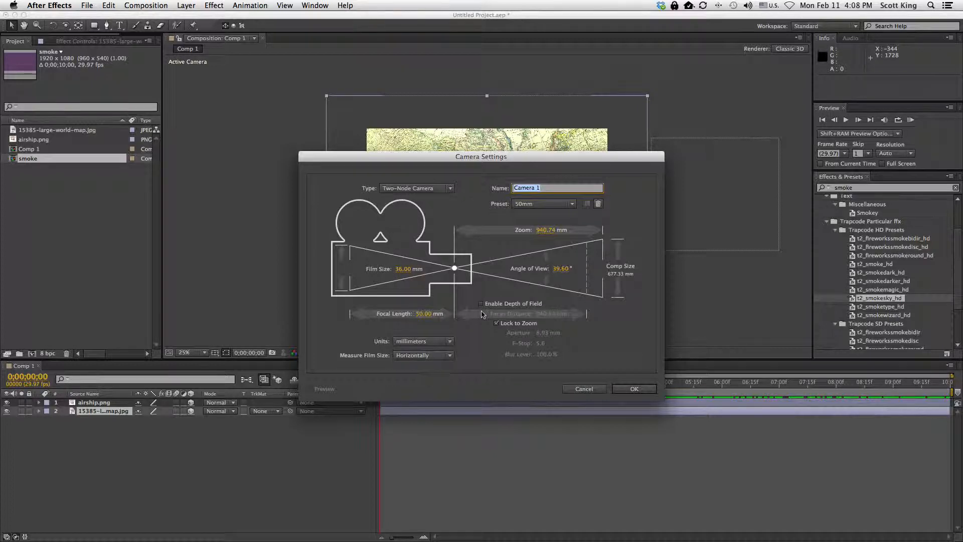
pyautogui.click(652, 387)
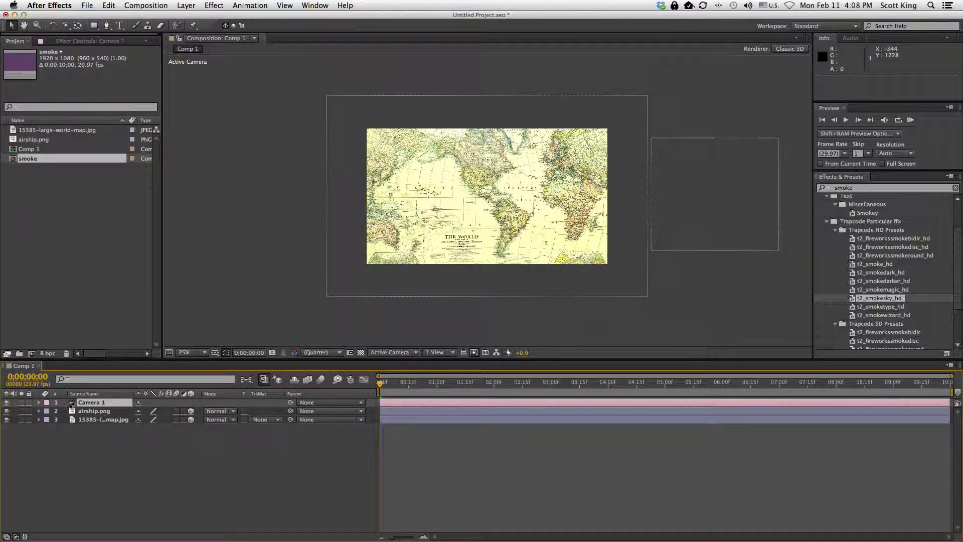
# Turn on the 3D layer switch for the airship and world map layers
pyautogui.moveTo(380, 384); pyautogui.dragTo(621, 404)
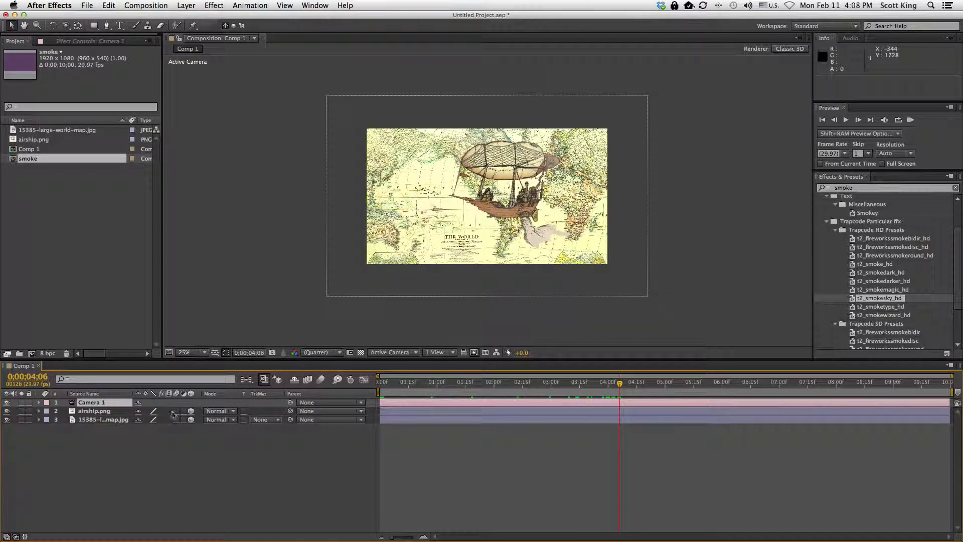
pyautogui.click(190, 419)
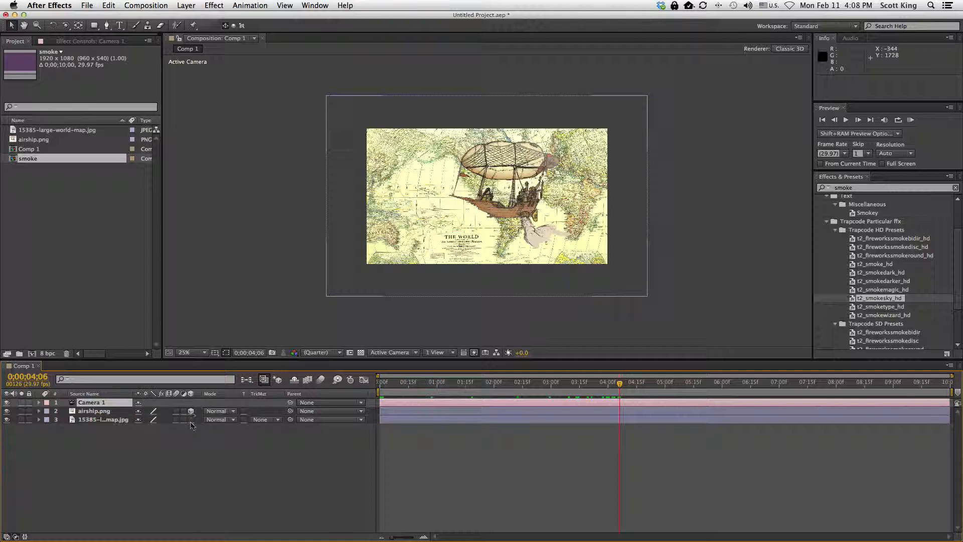
pyautogui.click(190, 411)
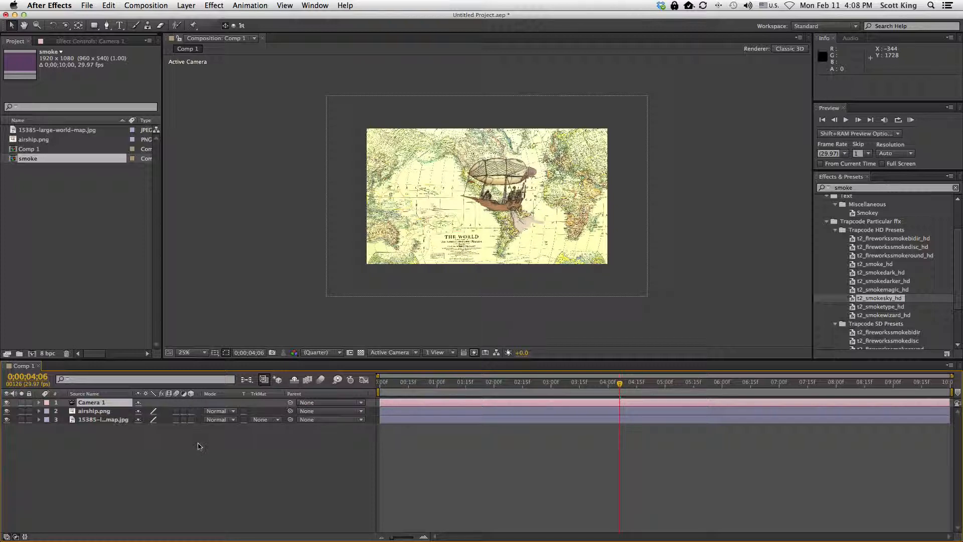
pyautogui.click(191, 411)
pyautogui.click(190, 420)
# Preview the airship animation by scrubbing and playing the timeline
pyautogui.moveTo(620, 383); pyautogui.dragTo(448, 396)
pyautogui.press('space')
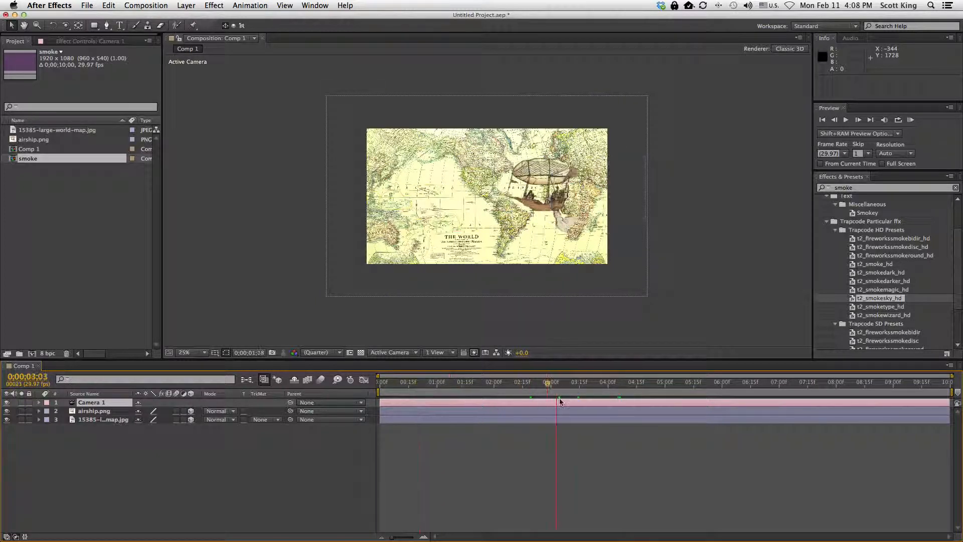
pyautogui.moveTo(755, 413); pyautogui.dragTo(646, 428)
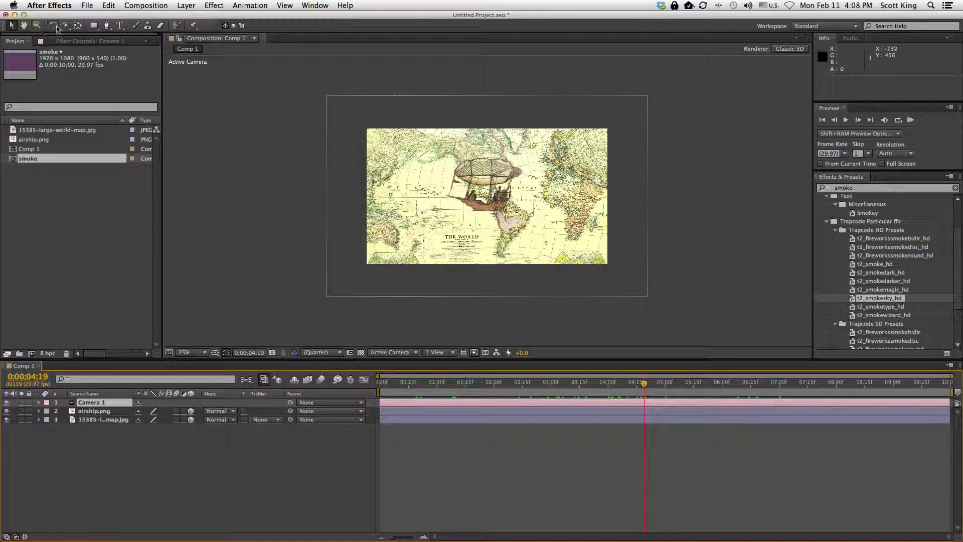
# Orbit the camera around the scene with the Orbit Camera Tool
pyautogui.moveTo(65, 28); pyautogui.dragTo(110, 39)
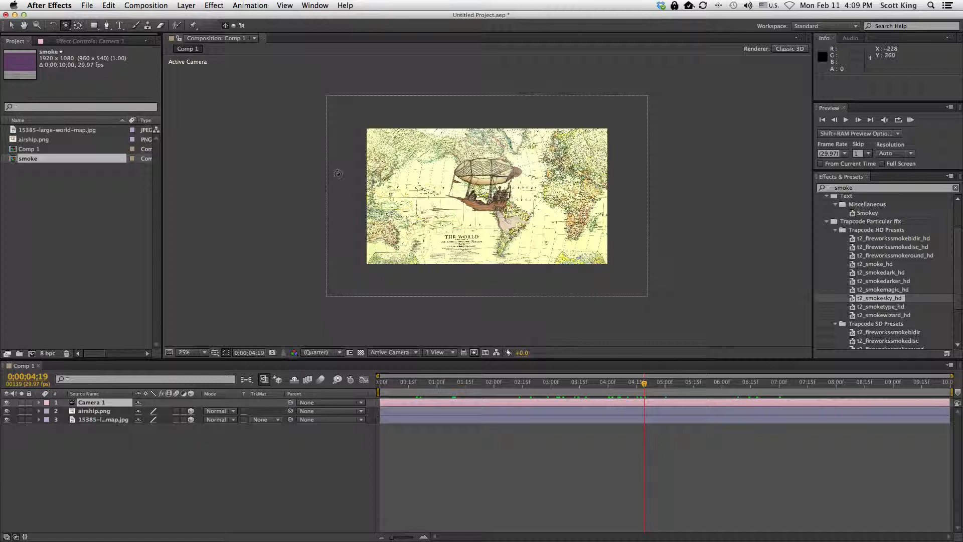
pyautogui.moveTo(337, 174); pyautogui.dragTo(261, 170)
pyautogui.moveTo(318, 196); pyautogui.dragTo(445, 209)
pyautogui.moveTo(374, 173)
pyautogui.mouseDown()
pyautogui.moveTo(329, 170)
pyautogui.moveTo(368, 171)
pyautogui.mouseUp()
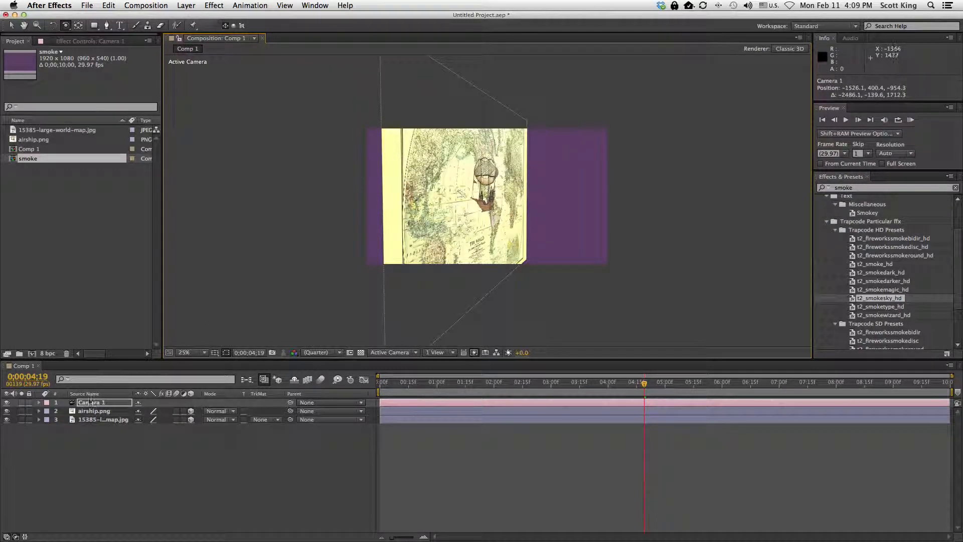
# Expand the airship layer's Transform and set its Position Z value to -543
pyautogui.click(39, 411)
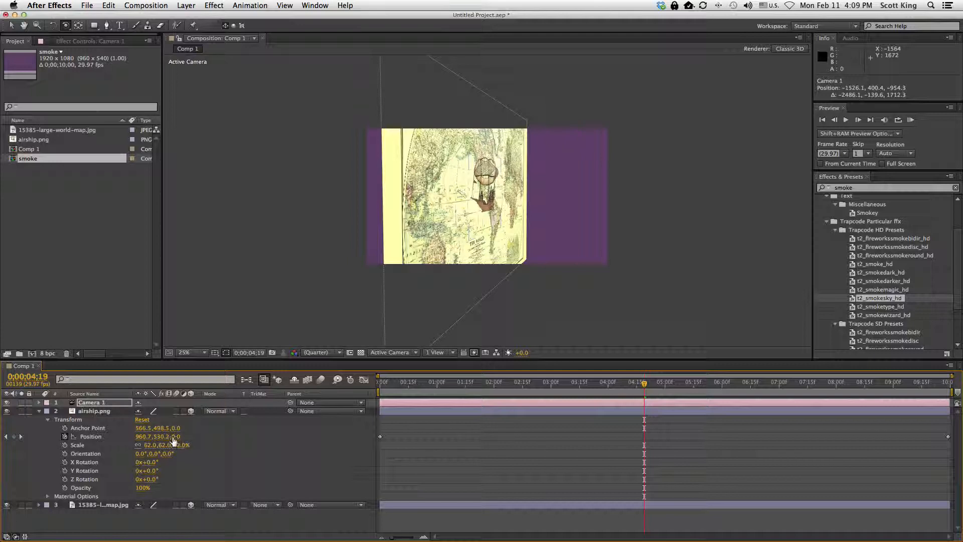
pyautogui.moveTo(178, 438); pyautogui.dragTo(228, 437)
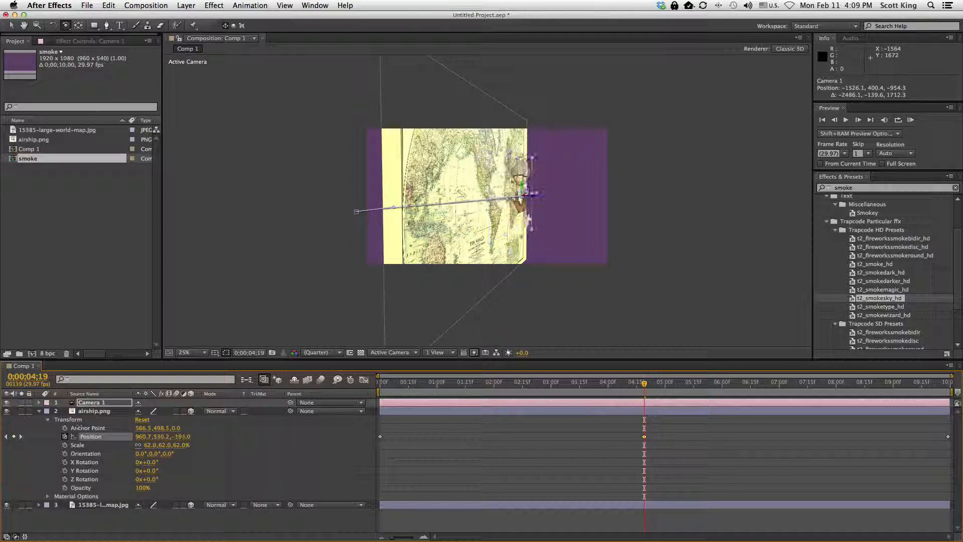
pyautogui.moveTo(2, 421); pyautogui.dragTo(0, 421)
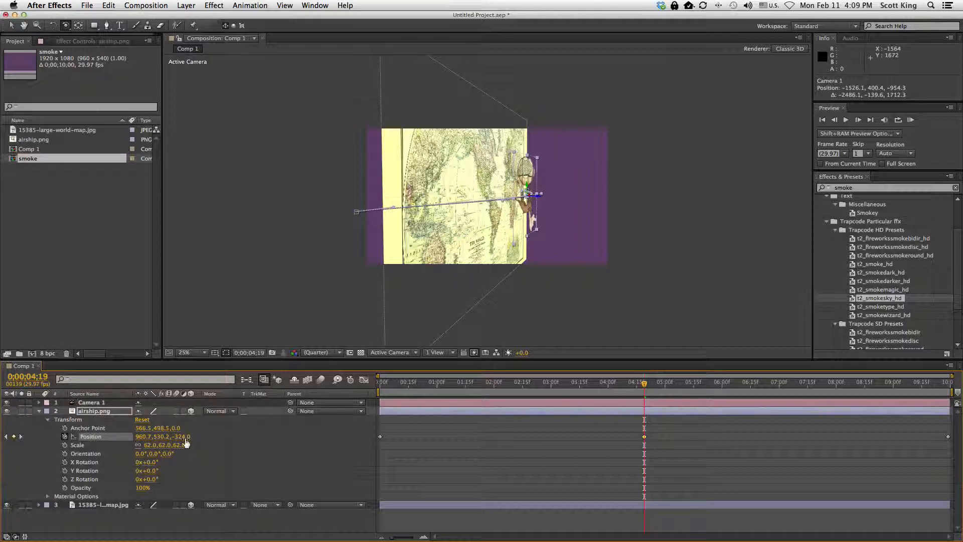
pyautogui.moveTo(123, 437); pyautogui.dragTo(81, 435)
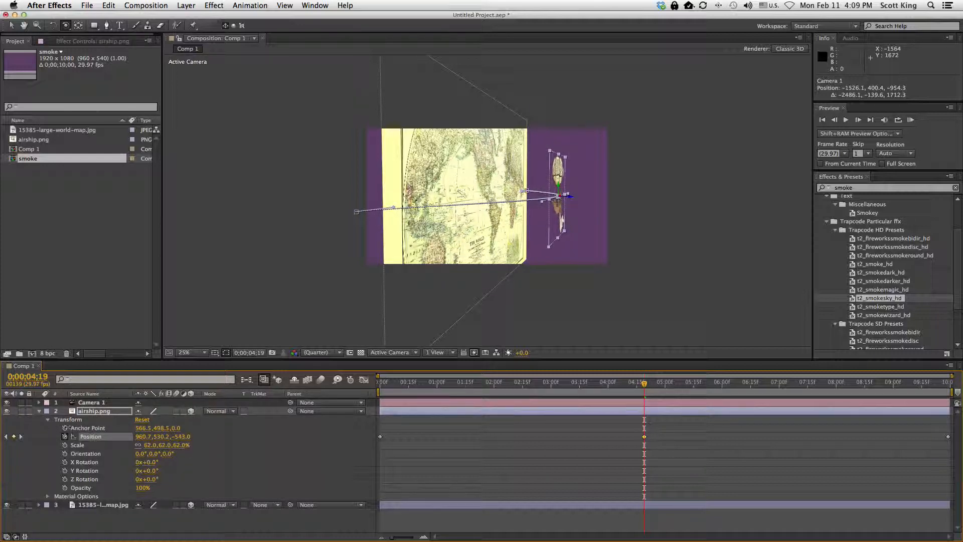
# Reposition the camera view while scrubbing through the airship's flight path
pyautogui.moveTo(455, 212); pyautogui.dragTo(418, 189)
pyautogui.moveTo(645, 388); pyautogui.dragTo(344, 407)
pyautogui.moveTo(413, 409); pyautogui.dragTo(491, 424)
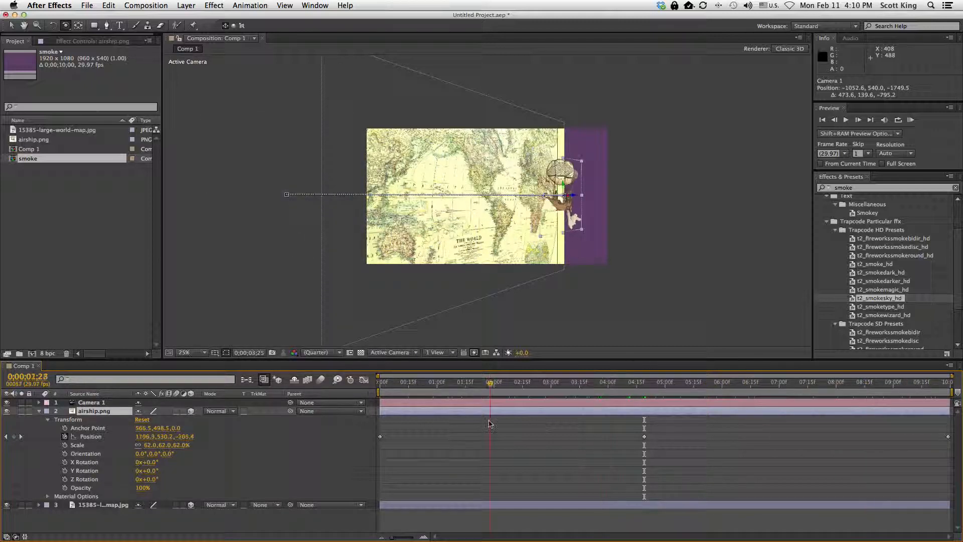
pyautogui.moveTo(623, 428); pyautogui.dragTo(573, 395)
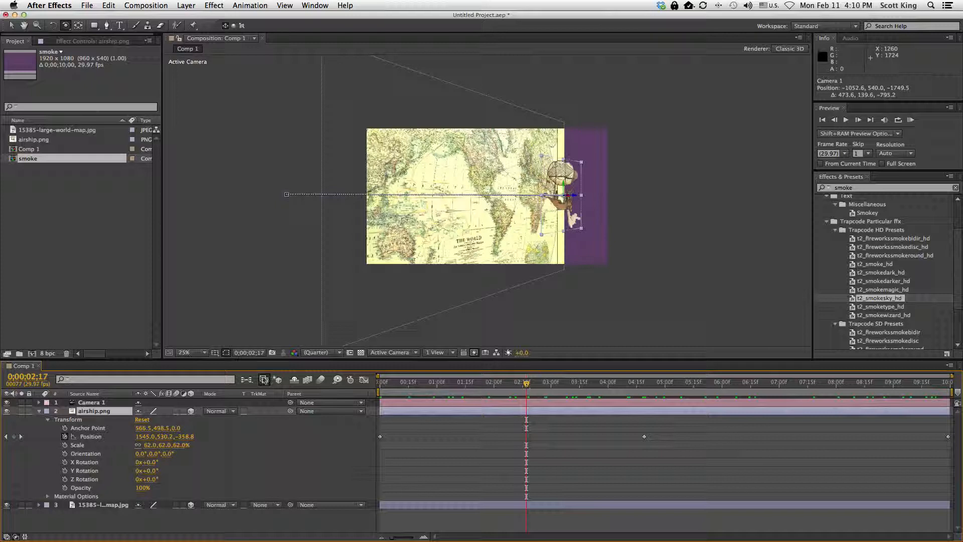
pyautogui.moveTo(441, 174); pyautogui.dragTo(362, 189)
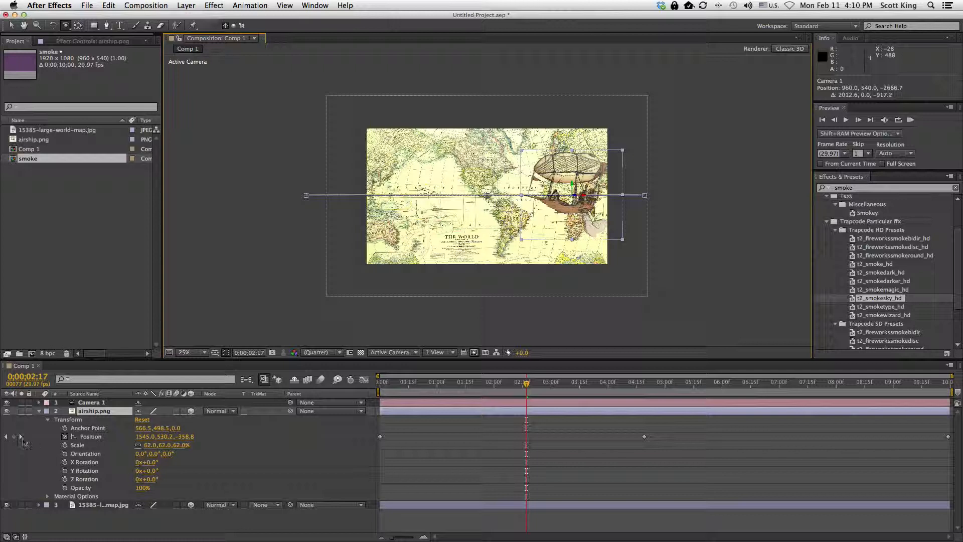
pyautogui.click(508, 383)
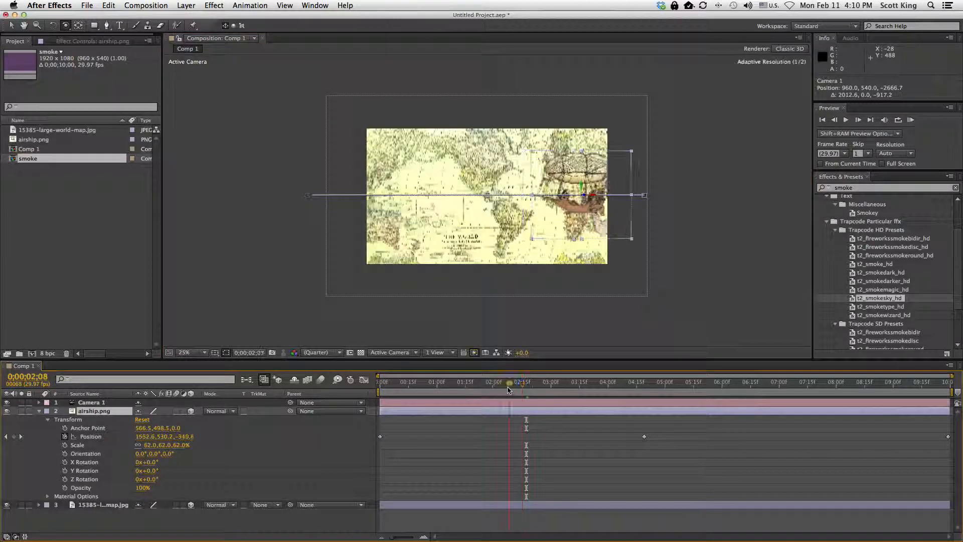
pyautogui.moveTo(517, 385); pyautogui.dragTo(588, 410)
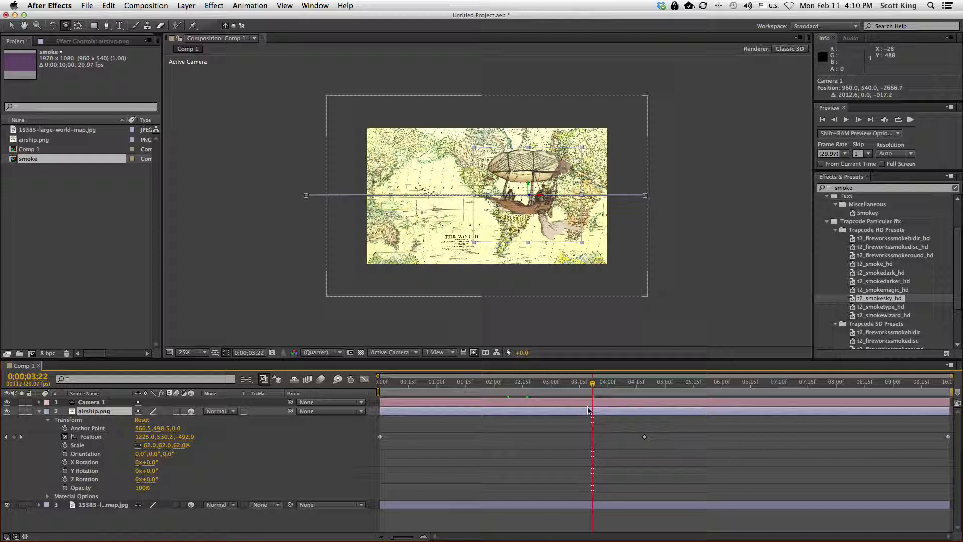
# Pan and dolly the camera with the Track XY and Track Z Camera tools
pyautogui.click(66, 25)
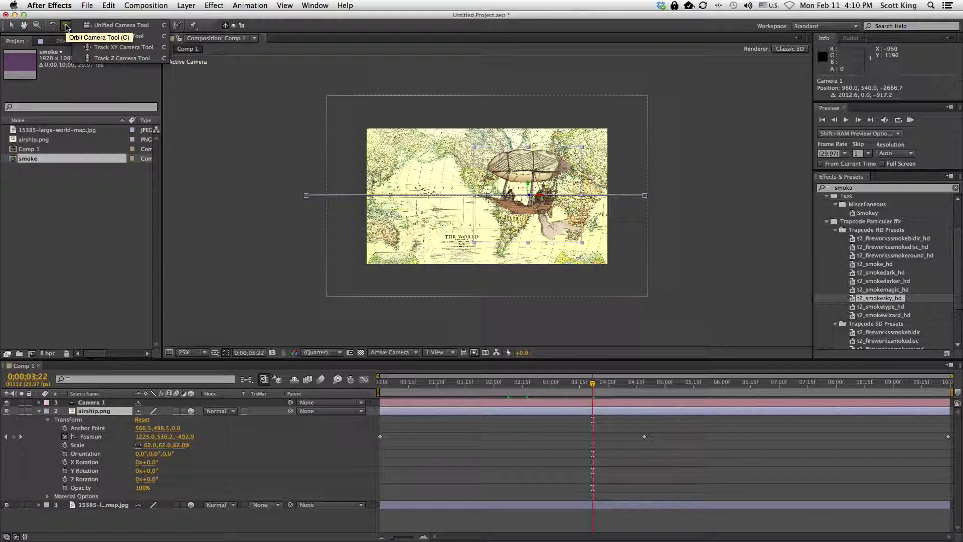
pyautogui.click(114, 50)
pyautogui.moveTo(540, 213)
pyautogui.mouseDown()
pyautogui.moveTo(466, 213)
pyautogui.moveTo(578, 214)
pyautogui.moveTo(497, 206)
pyautogui.moveTo(511, 265)
pyautogui.moveTo(510, 246)
pyautogui.moveTo(510, 268)
pyautogui.moveTo(452, 301)
pyautogui.moveTo(444, 341)
pyautogui.moveTo(512, 281)
pyautogui.moveTo(504, 130)
pyautogui.moveTo(527, 204)
pyautogui.mouseUp()
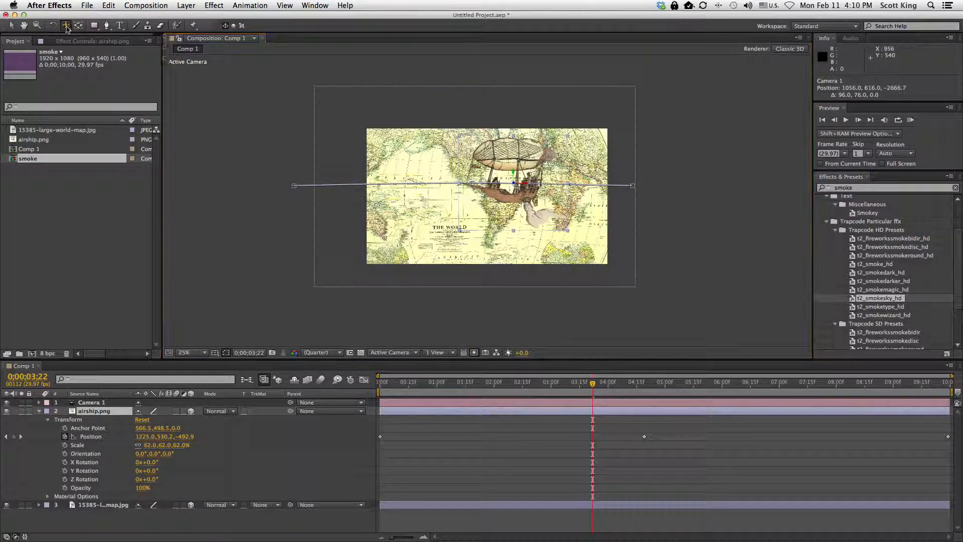
pyautogui.moveTo(66, 25); pyautogui.dragTo(105, 59)
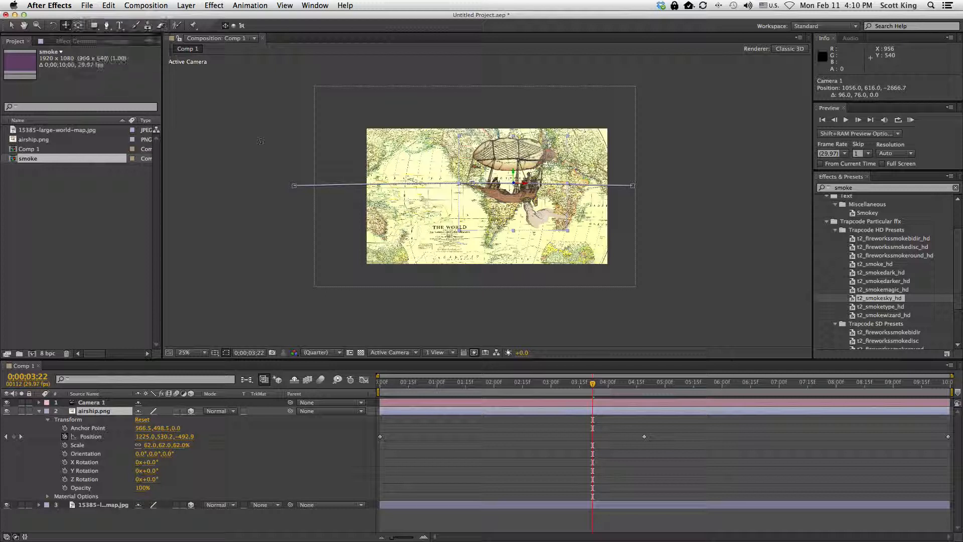
pyautogui.moveTo(519, 232); pyautogui.dragTo(539, 284)
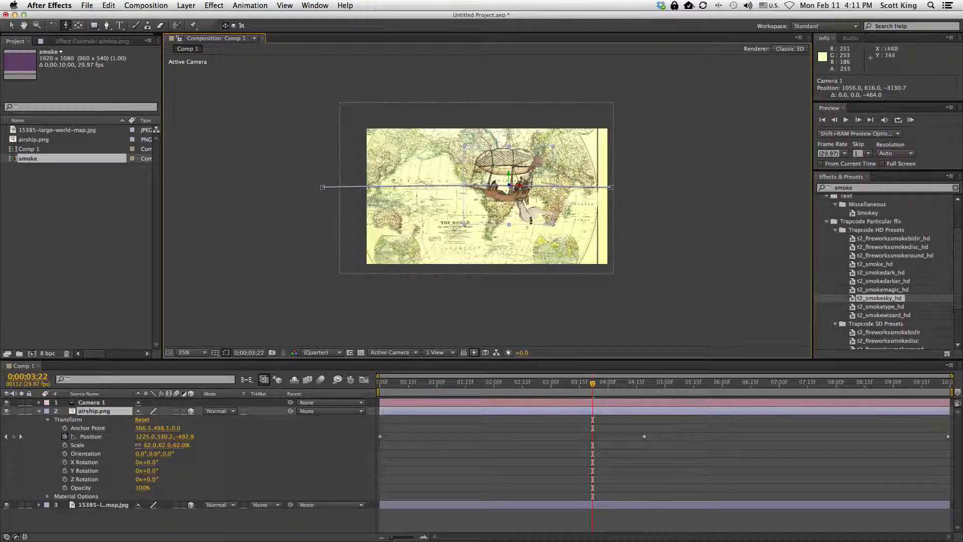
pyautogui.moveTo(531, 219); pyautogui.dragTo(517, 238)
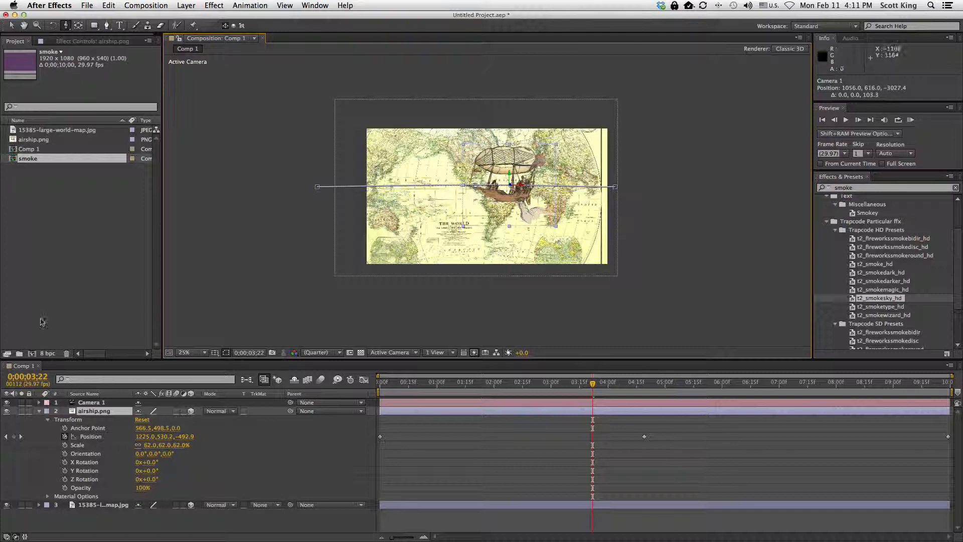
# Expand the camera's Transform properties and dolly the camera slightly closer
pyautogui.click(39, 403)
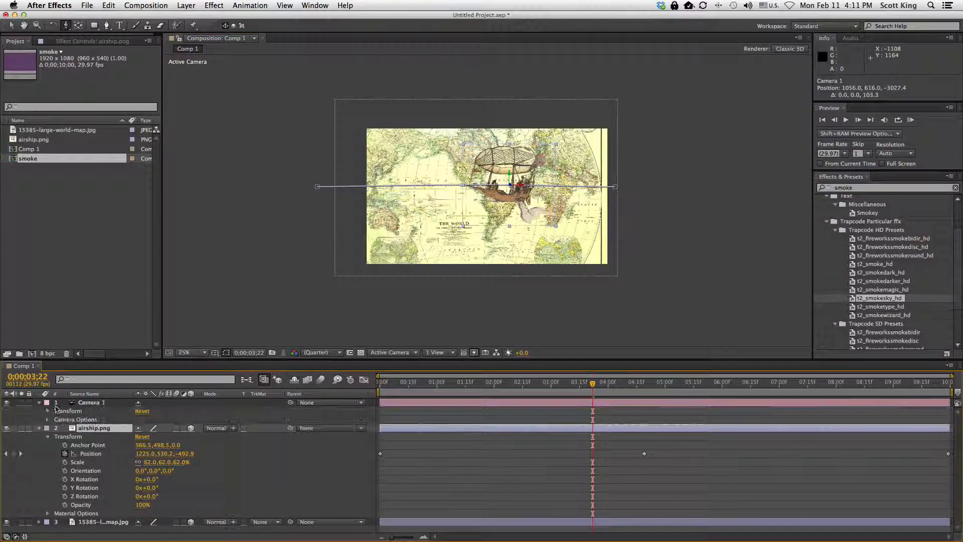
pyautogui.click(48, 411)
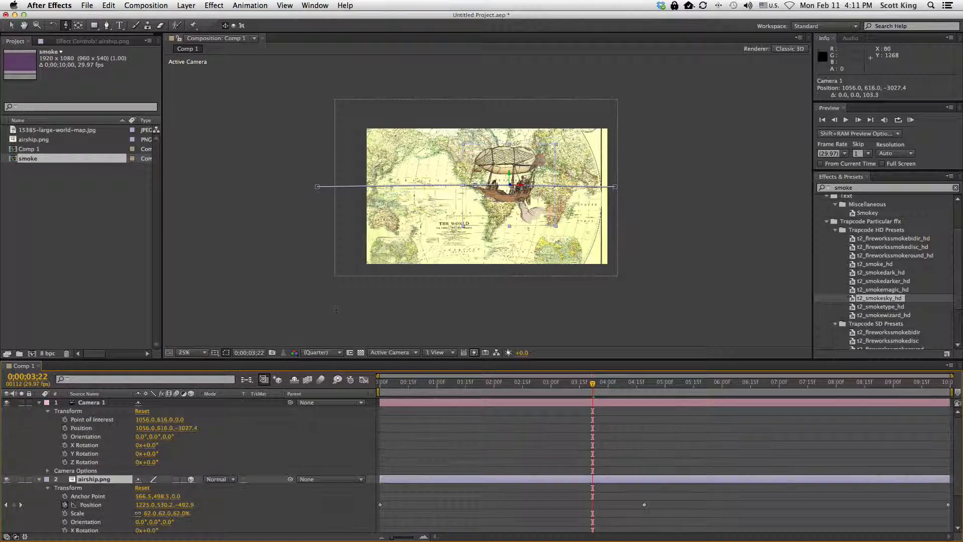
pyautogui.moveTo(517, 212)
pyautogui.mouseDown()
pyautogui.moveTo(528, 150)
pyautogui.moveTo(518, 271)
pyautogui.moveTo(513, 221)
pyautogui.mouseUp()
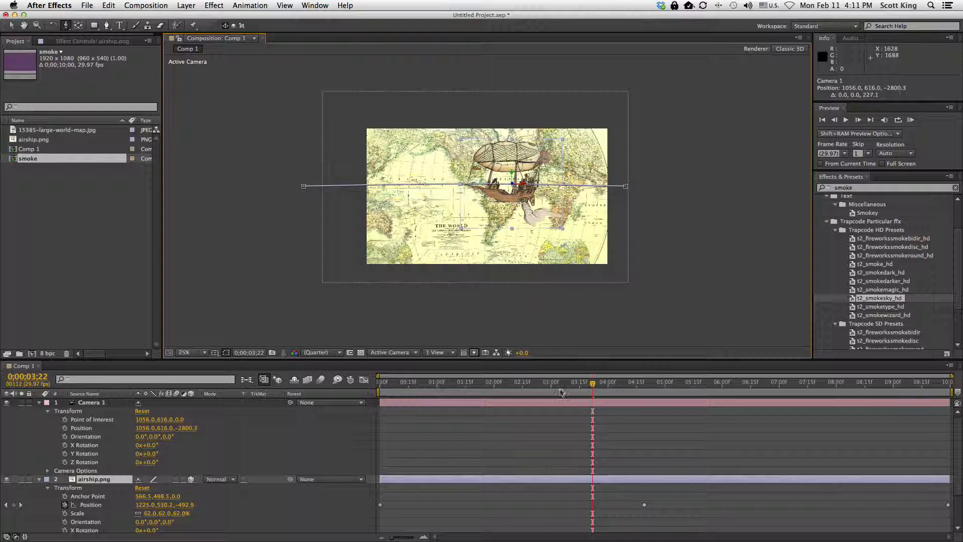
# Play back the animation from the beginning of the composition
pyautogui.press('Home')
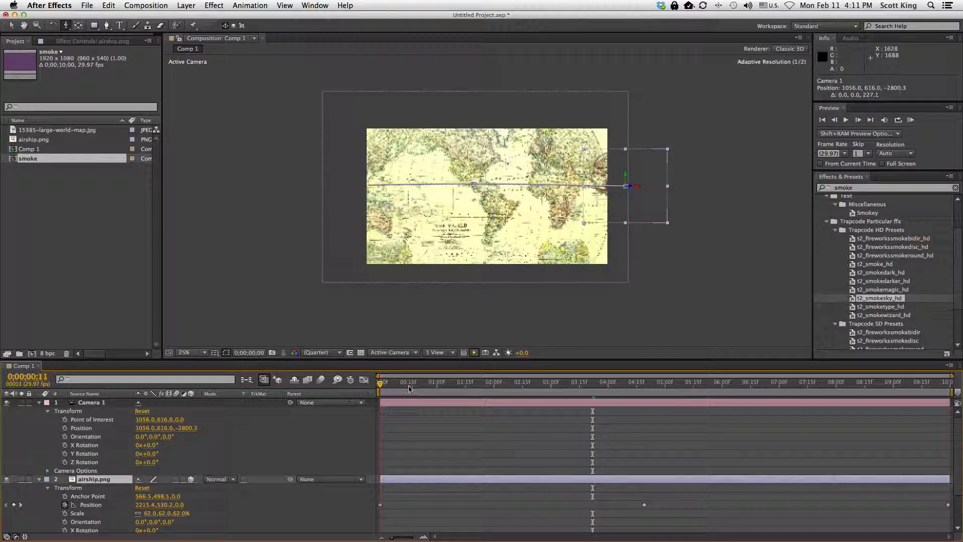
pyautogui.moveTo(409, 388); pyautogui.dragTo(581, 407)
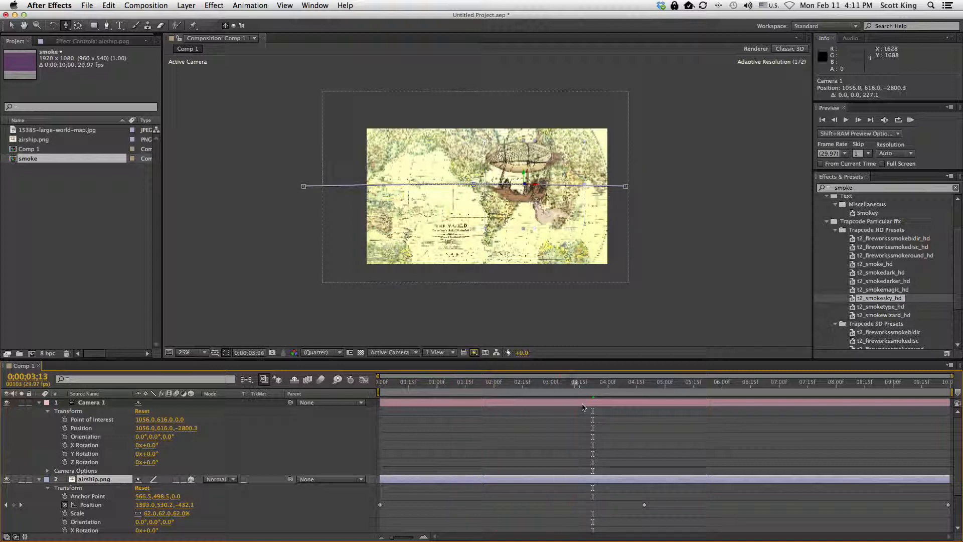
pyautogui.press('Home')
pyautogui.press('space')
pyautogui.press('space')
pyautogui.press('space')
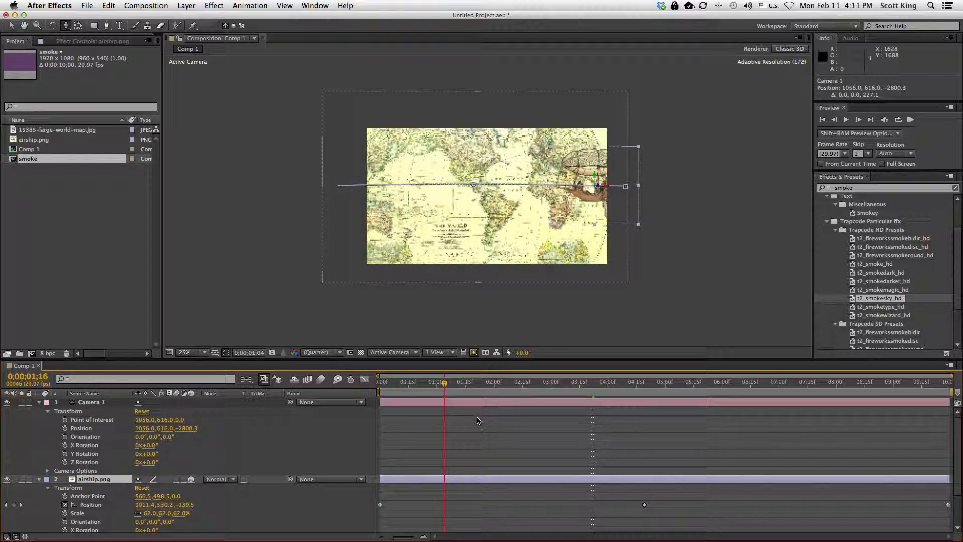
# Dolly the camera closer to the map and return to the start of the timeline
pyautogui.moveTo(559, 426)
pyautogui.mouseDown()
pyautogui.moveTo(641, 429)
pyautogui.moveTo(558, 427)
pyautogui.mouseUp()
pyautogui.moveTo(404, 253); pyautogui.dragTo(489, 181)
pyautogui.moveTo(558, 384); pyautogui.dragTo(353, 395)
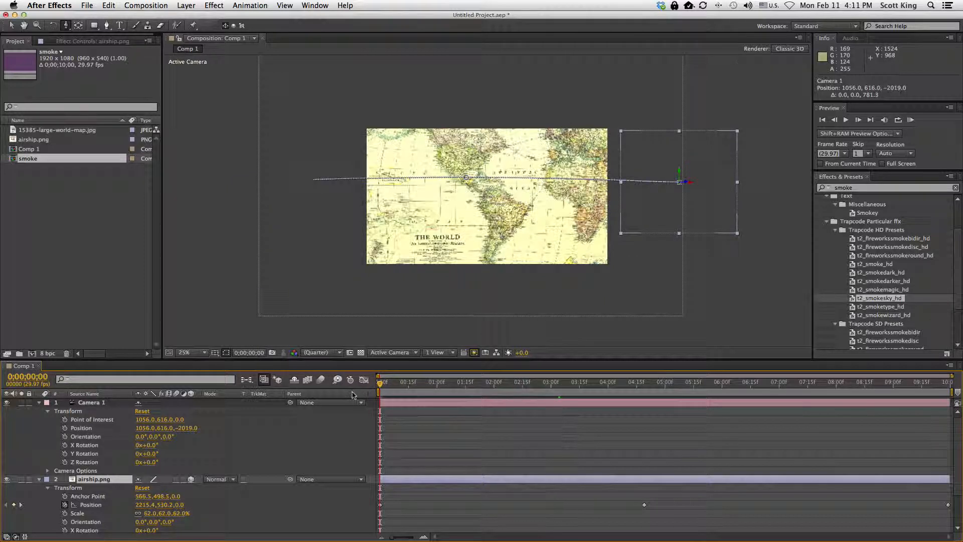
# Set starting keyframes for the camera's Point of Interest, Position, Orientation and X, Y, Z Rotation
pyautogui.click(91, 404)
pyautogui.click(64, 428)
pyautogui.click(65, 419)
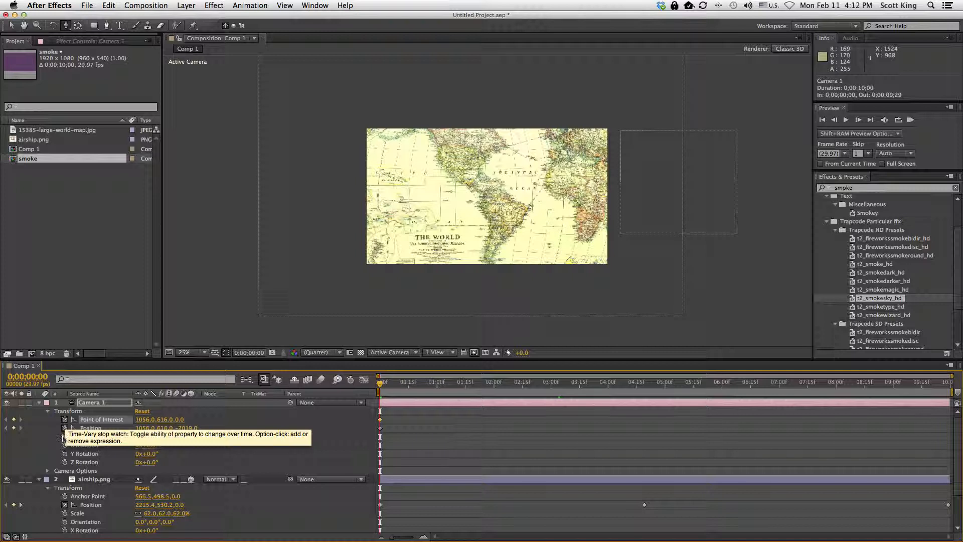
pyautogui.click(65, 437)
pyautogui.click(65, 445)
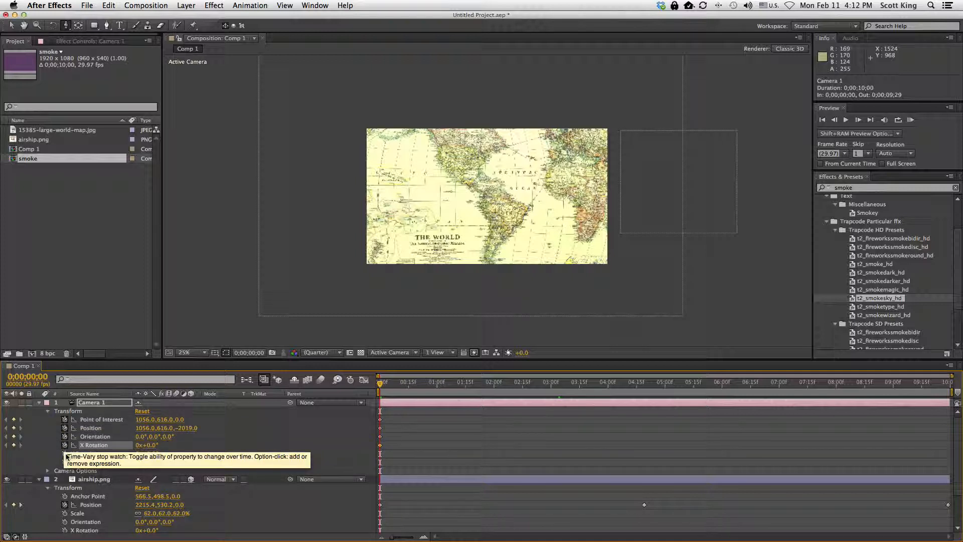
pyautogui.click(65, 454)
pyautogui.click(65, 462)
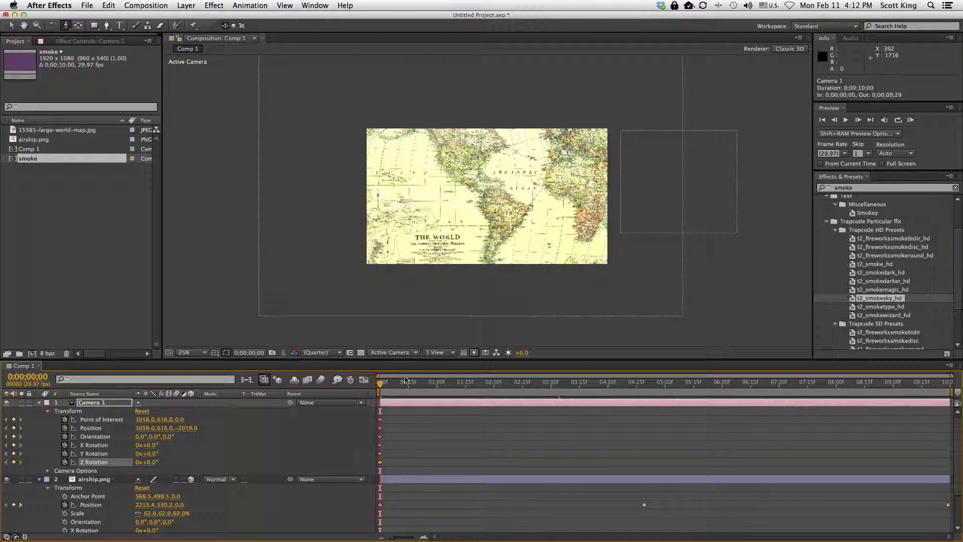
# At about 2;26 in the timeline, dolly the camera closer to the map with the Track Z Camera tool
pyautogui.moveTo(380, 386); pyautogui.dragTo(544, 396)
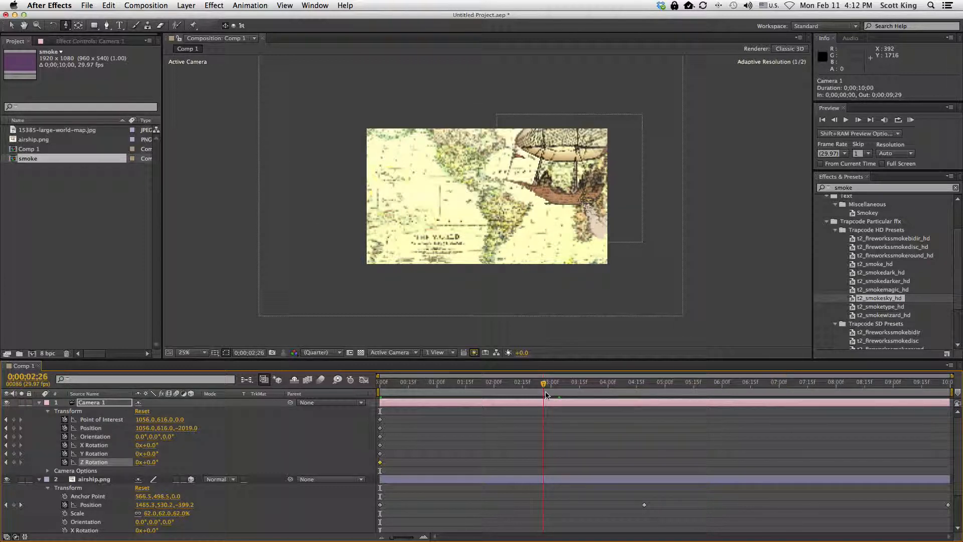
pyautogui.click(66, 26)
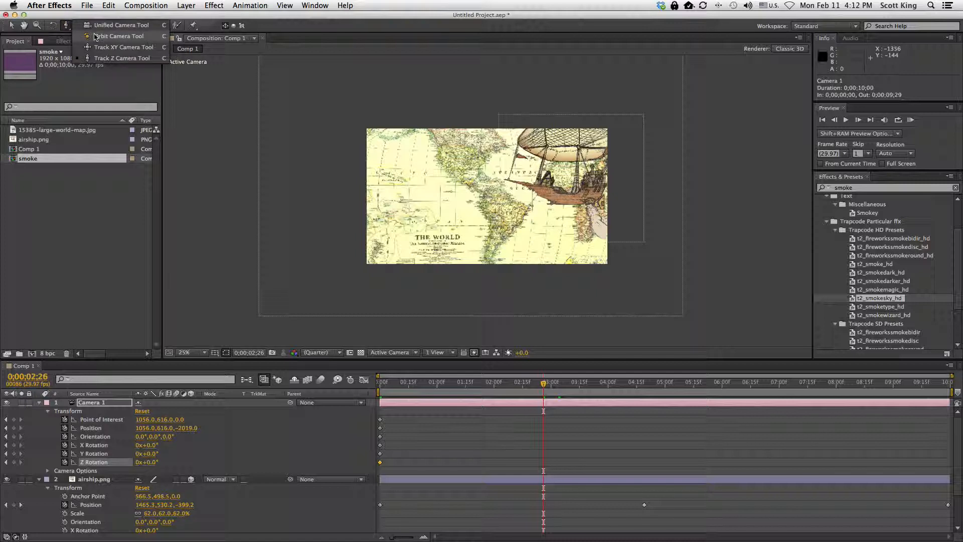
pyautogui.click(122, 58)
pyautogui.moveTo(577, 145); pyautogui.dragTo(576, 169)
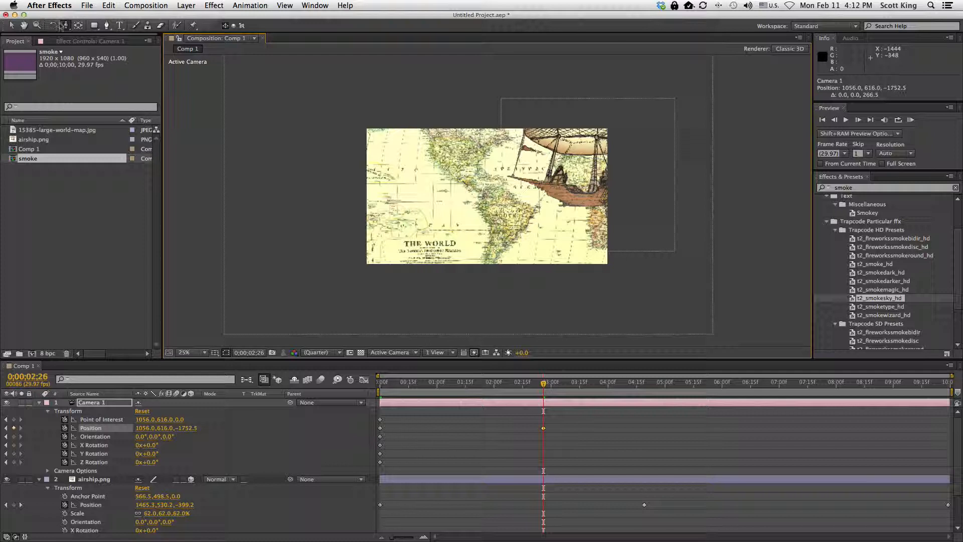
# Pan the camera with the Track XY Camera tool to frame the airship at that time
pyautogui.click(66, 26)
pyautogui.click(120, 47)
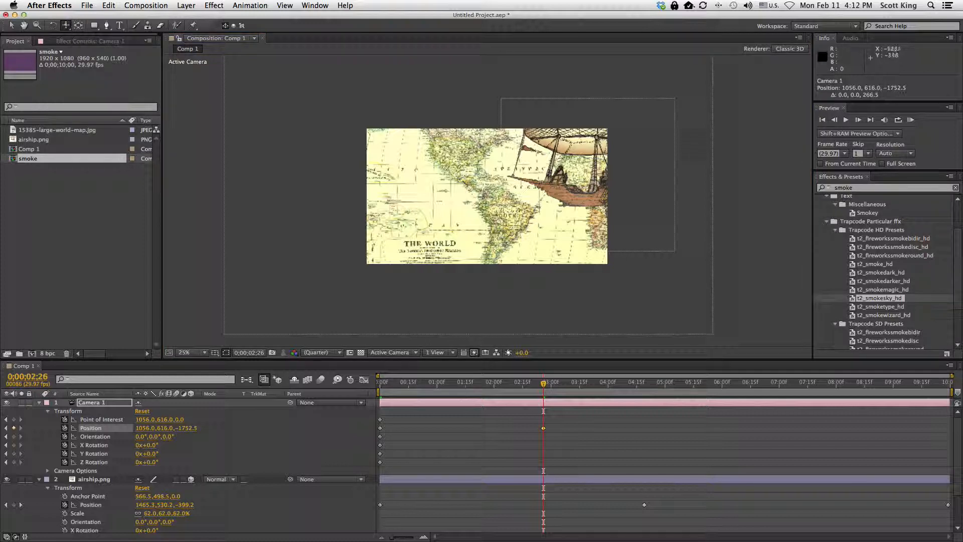
pyautogui.moveTo(527, 173); pyautogui.dragTo(461, 192)
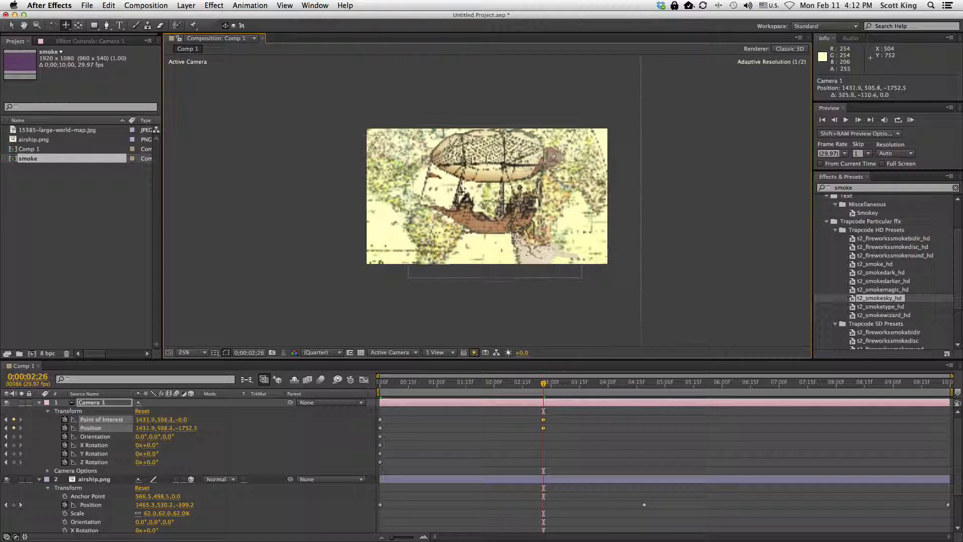
# Move the current time to about 6;06 and orbit the camera around the map for a new camera keyframe
pyautogui.moveTo(543, 389); pyautogui.dragTo(619, 398)
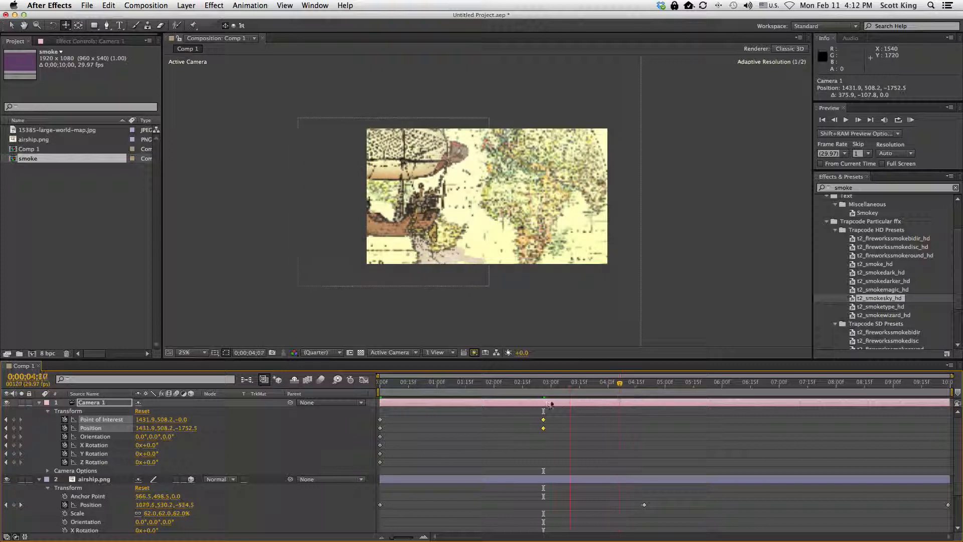
pyautogui.moveTo(481, 399); pyautogui.dragTo(731, 403)
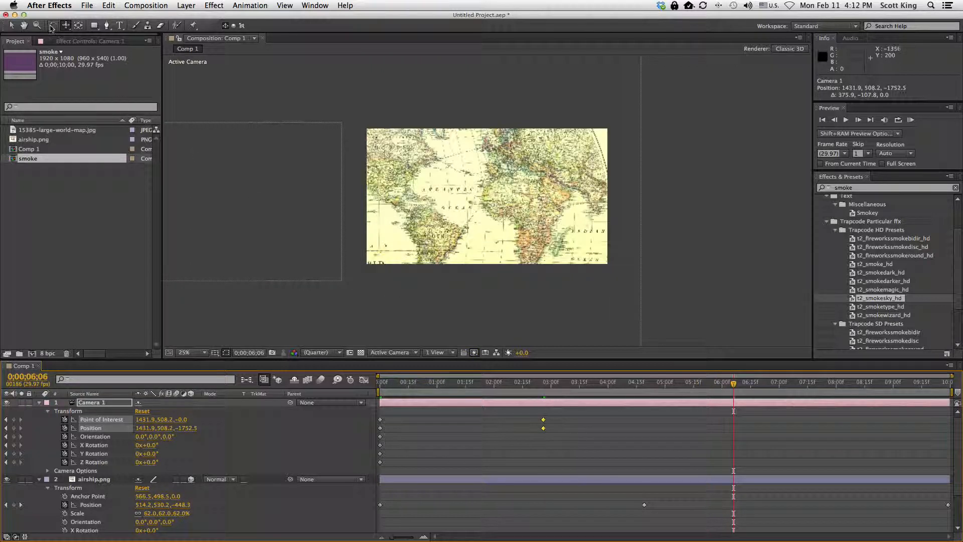
pyautogui.click(65, 25)
pyautogui.moveTo(442, 200); pyautogui.dragTo(422, 196)
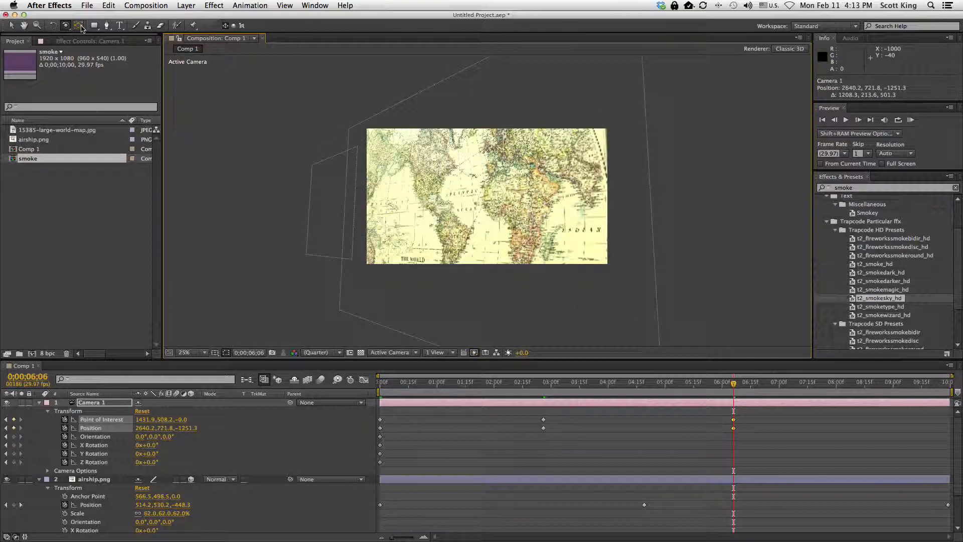
# Pan the camera with the Track XY Camera tool to bring the airship back into frame at 6;06
pyautogui.click(77, 26)
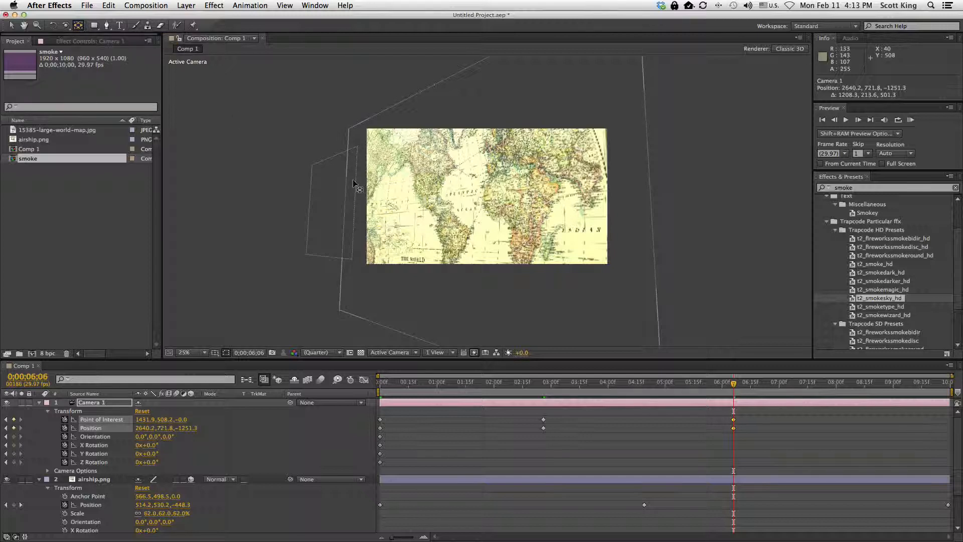
pyautogui.click(67, 29)
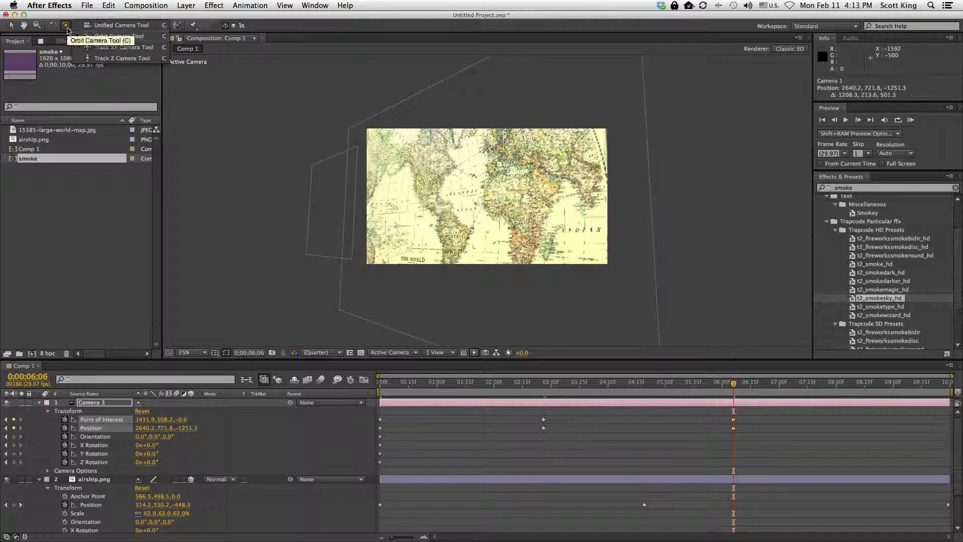
pyautogui.click(100, 47)
pyautogui.moveTo(412, 184); pyautogui.dragTo(567, 195)
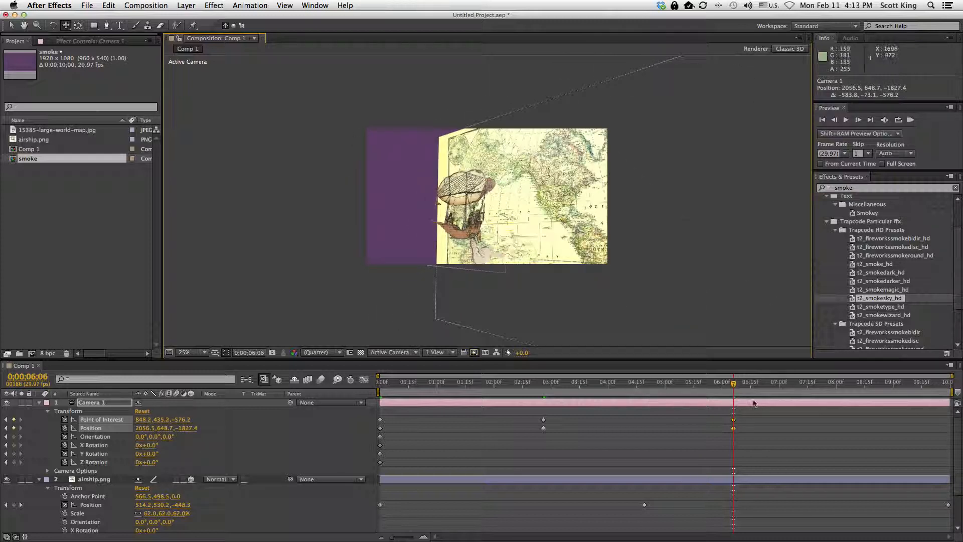
# Scrub through the camera animation and return to the start of the timeline
pyautogui.moveTo(722, 389); pyautogui.dragTo(549, 389)
pyautogui.moveTo(478, 402); pyautogui.dragTo(928, 412)
pyautogui.press('Home')
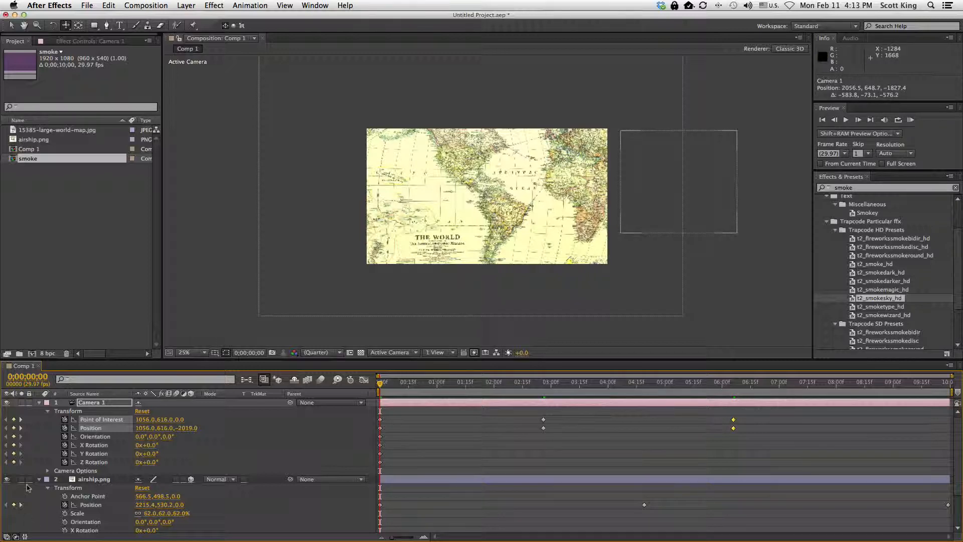
# Expand the world map layer's Transform properties and scale the map up to 260%
pyautogui.scroll(-3, 99, 482)
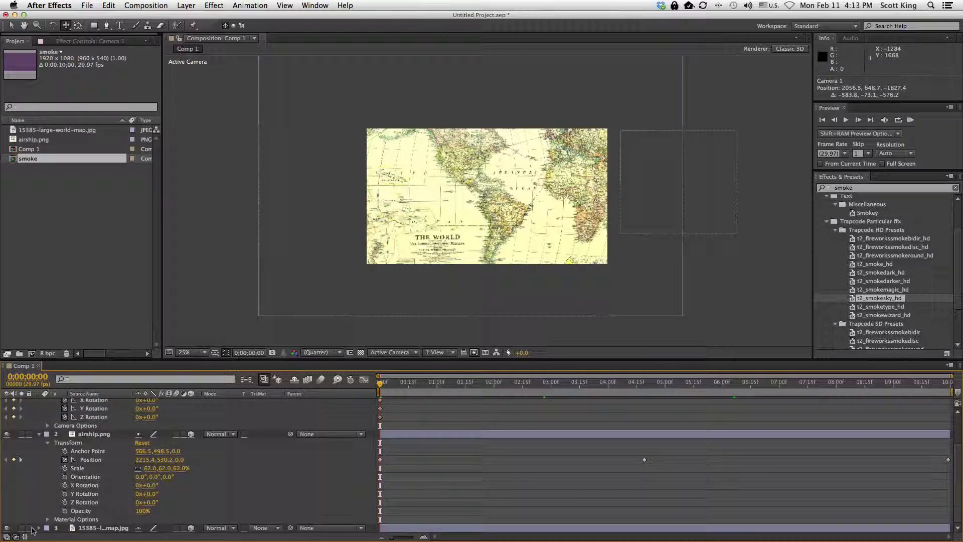
pyautogui.click(40, 528)
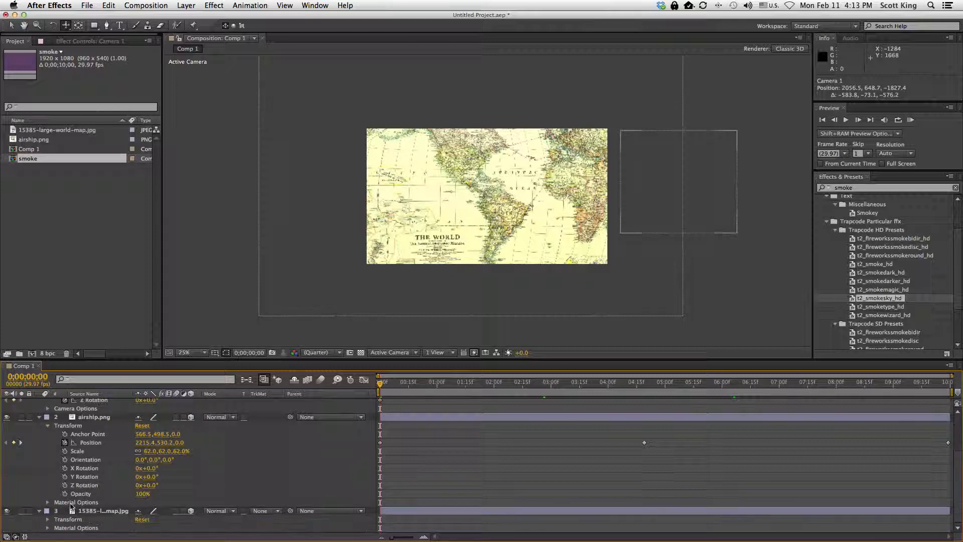
pyautogui.click(48, 519)
pyautogui.scroll(-4, 106, 468)
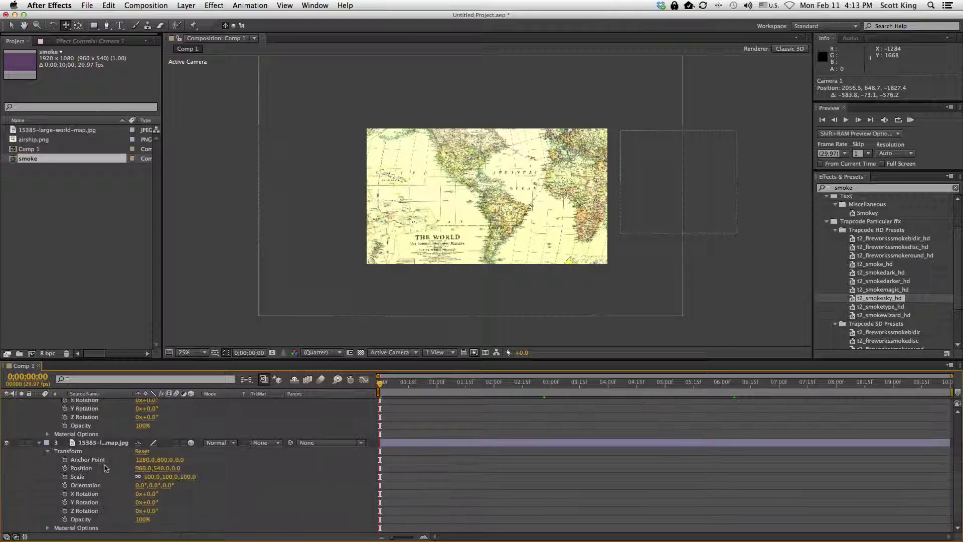
pyautogui.moveTo(190, 481); pyautogui.dragTo(233, 479)
pyautogui.moveTo(384, 389); pyautogui.dragTo(783, 387)
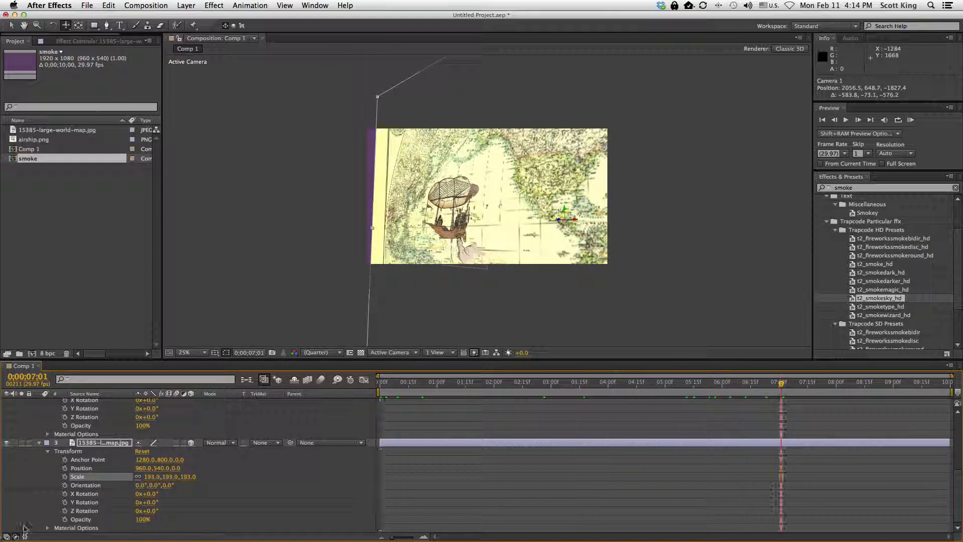
pyautogui.moveTo(187, 478); pyautogui.dragTo(221, 474)
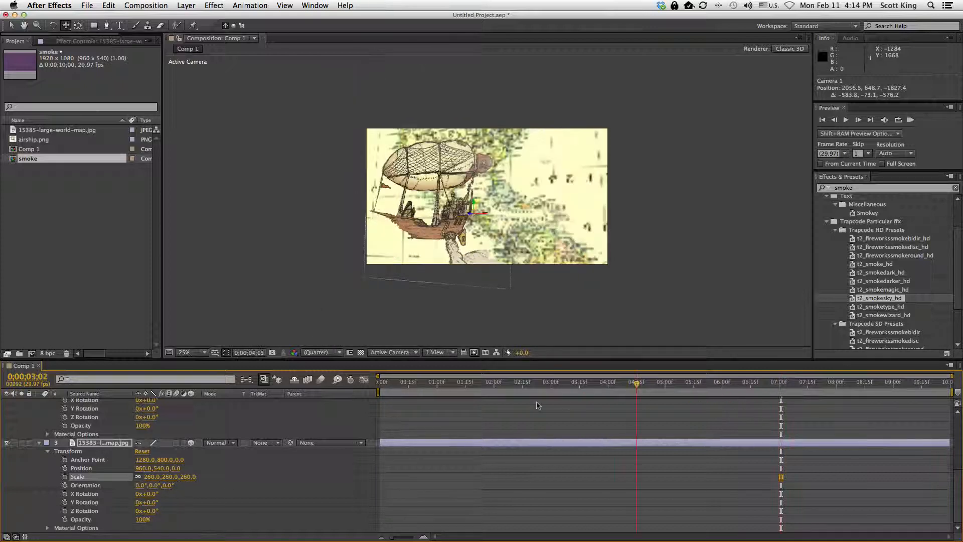
# Scrub from the start to the end of the timeline to review the animation with the larger map
pyautogui.press('Home')
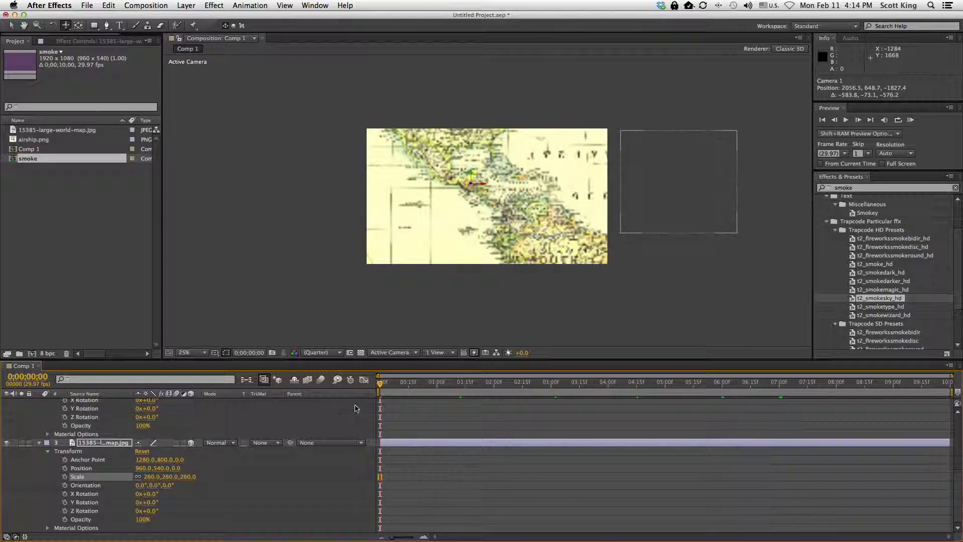
pyautogui.moveTo(386, 384); pyautogui.dragTo(568, 389)
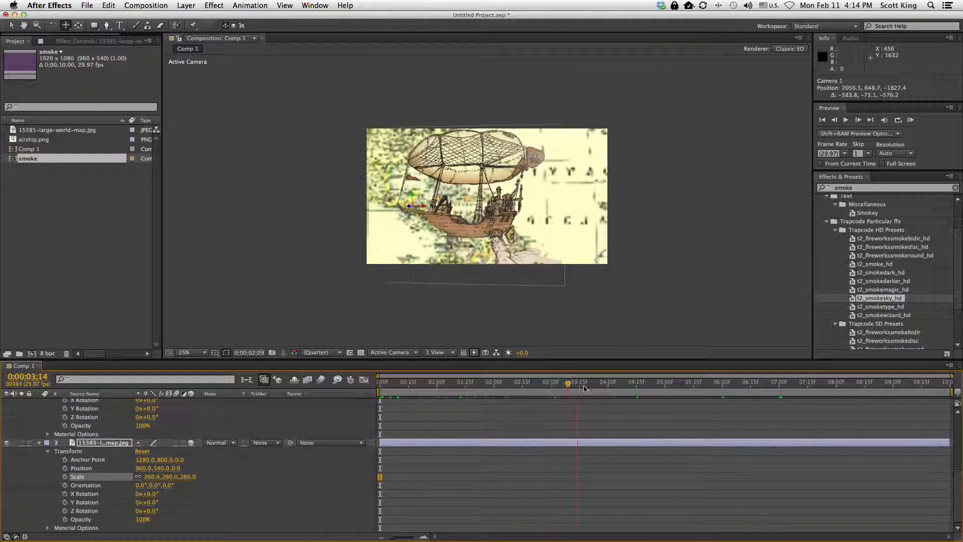
pyautogui.moveTo(631, 398); pyautogui.dragTo(734, 399)
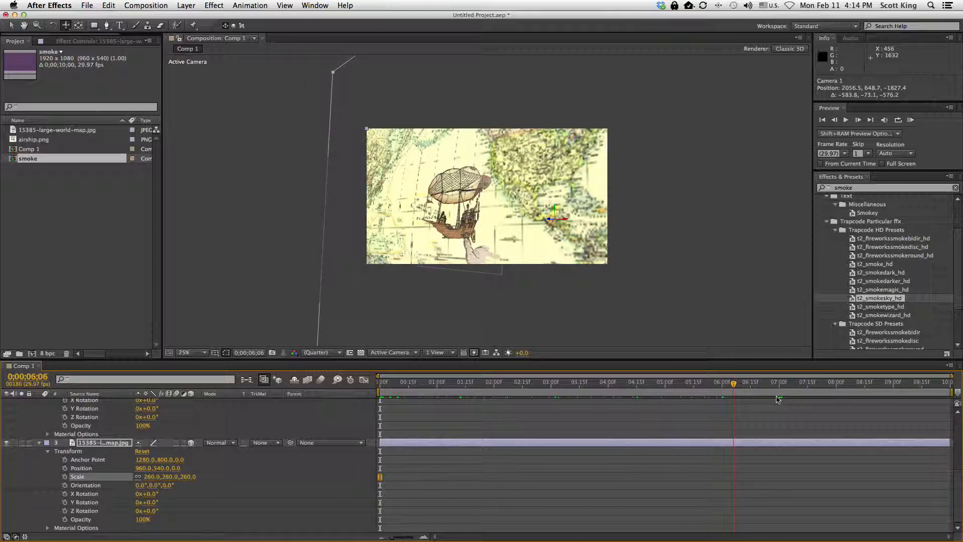
pyautogui.moveTo(796, 394); pyautogui.dragTo(818, 389)
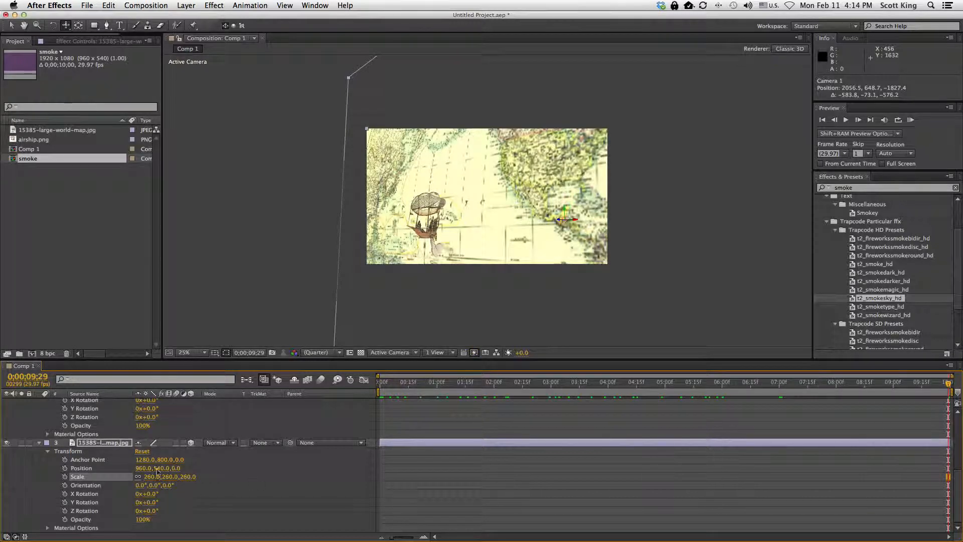
# Collapse the Transform properties and layer outlines of the camera, airship and map layers
pyautogui.scroll(6, 171, 476)
pyautogui.click(49, 411)
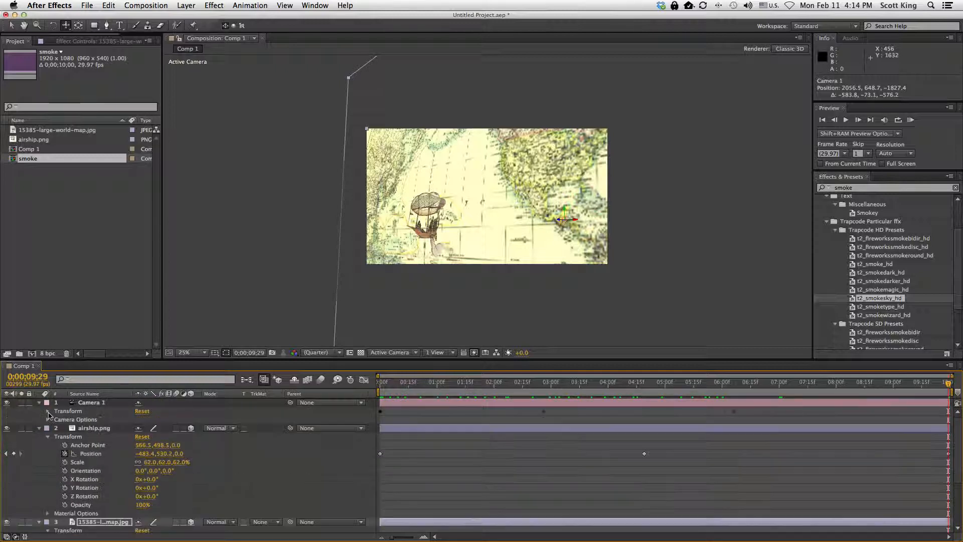
pyautogui.click(48, 436)
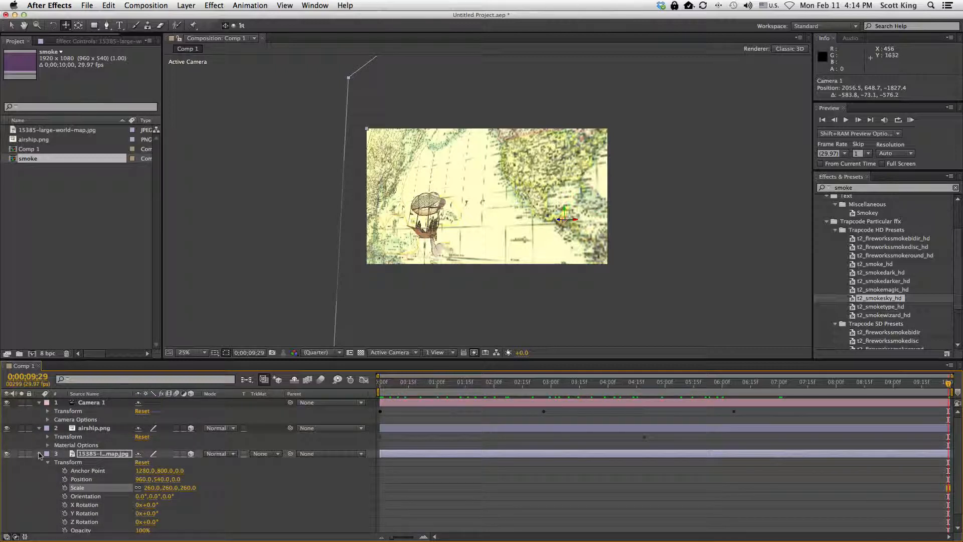
pyautogui.click(39, 454)
pyautogui.click(39, 428)
pyautogui.click(110, 479)
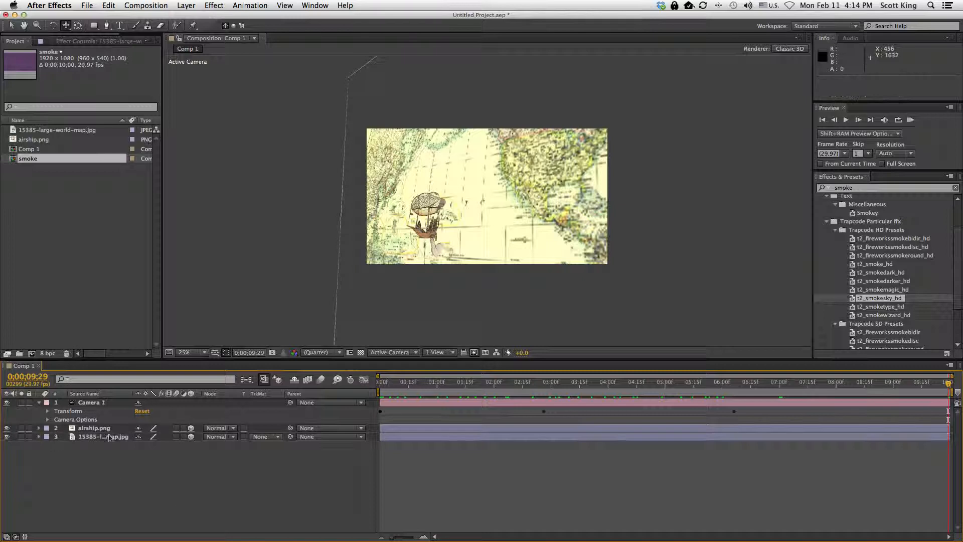
pyautogui.click(39, 403)
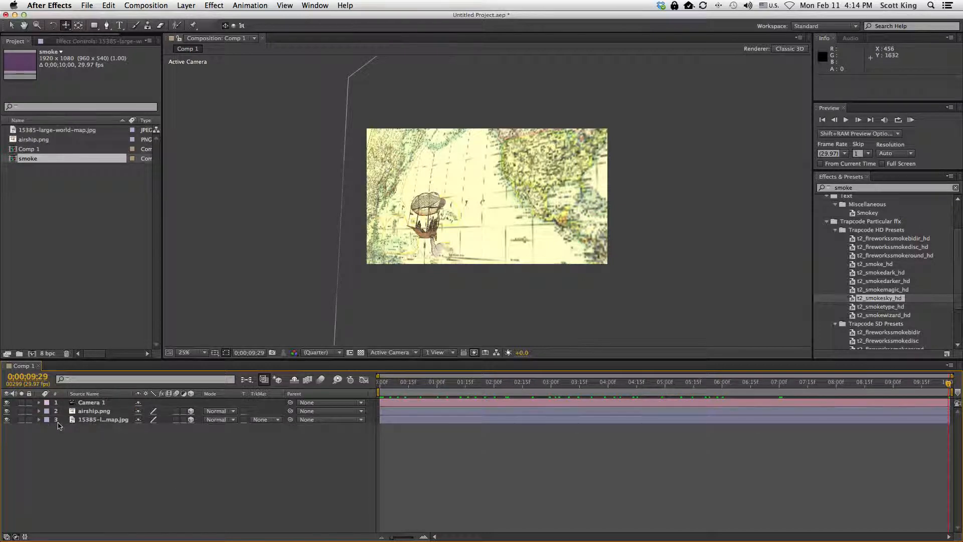
# Select the camera layer, scrub to about 2;14, and switch the viewer to a 2 Views – Horizontal layout
pyautogui.press('Home')
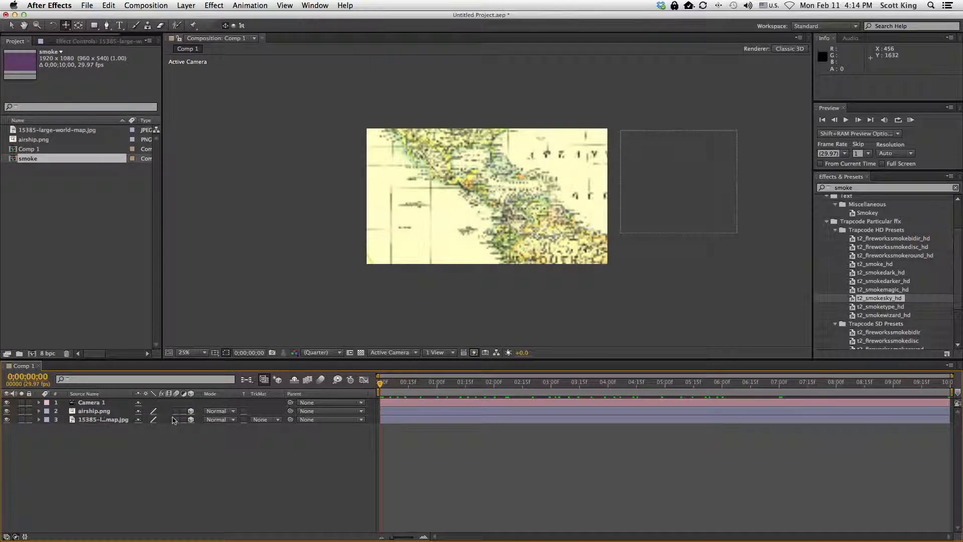
pyautogui.click(191, 411)
pyautogui.click(83, 404)
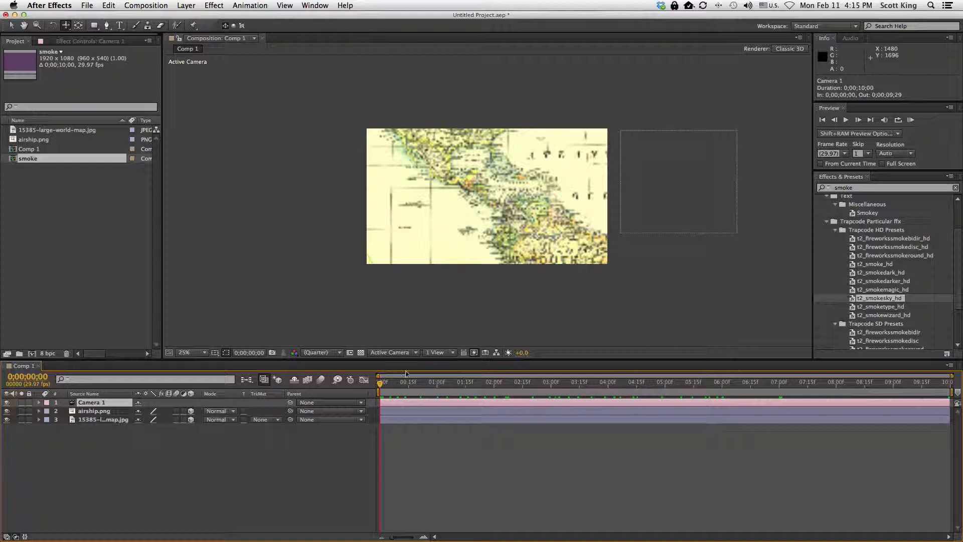
pyautogui.moveTo(383, 385); pyautogui.dragTo(521, 385)
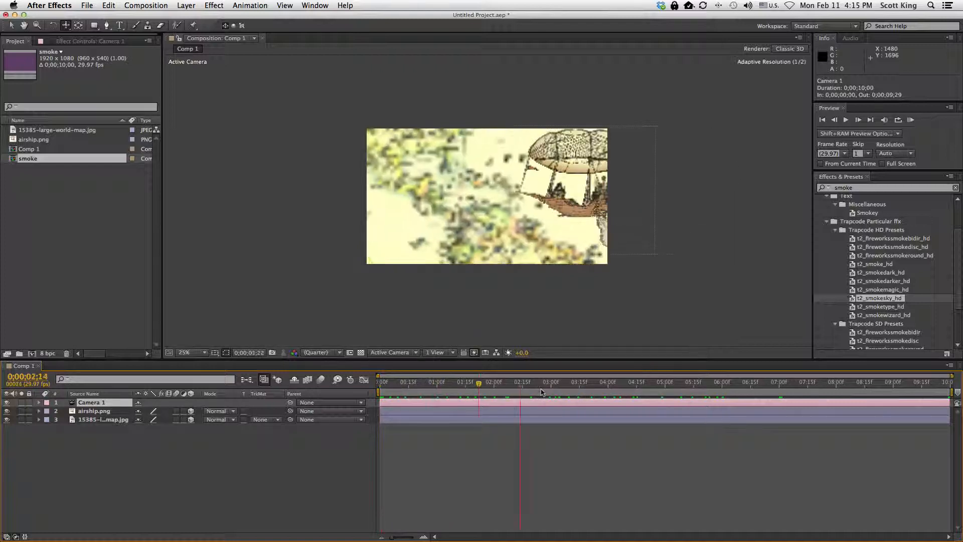
pyautogui.click(448, 355)
pyautogui.click(454, 359)
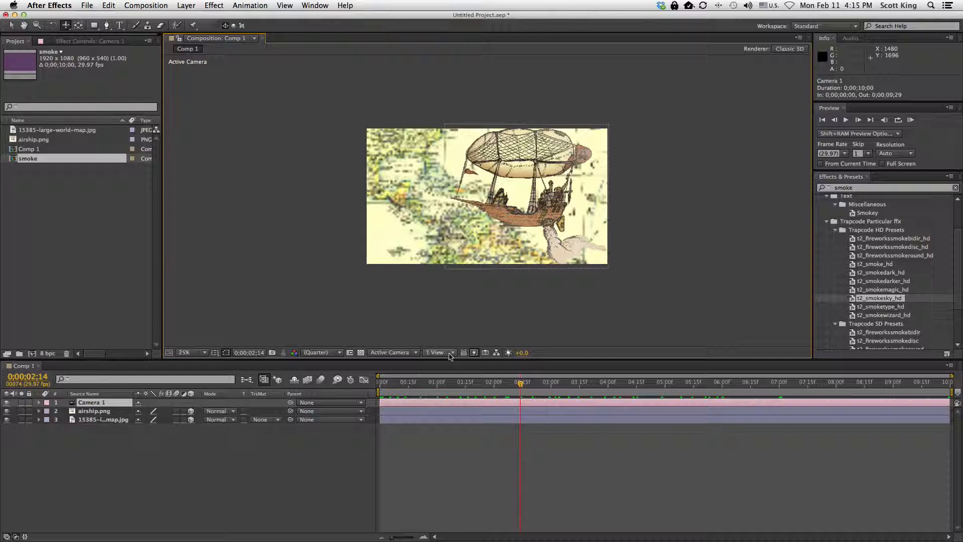
pyautogui.click(440, 355)
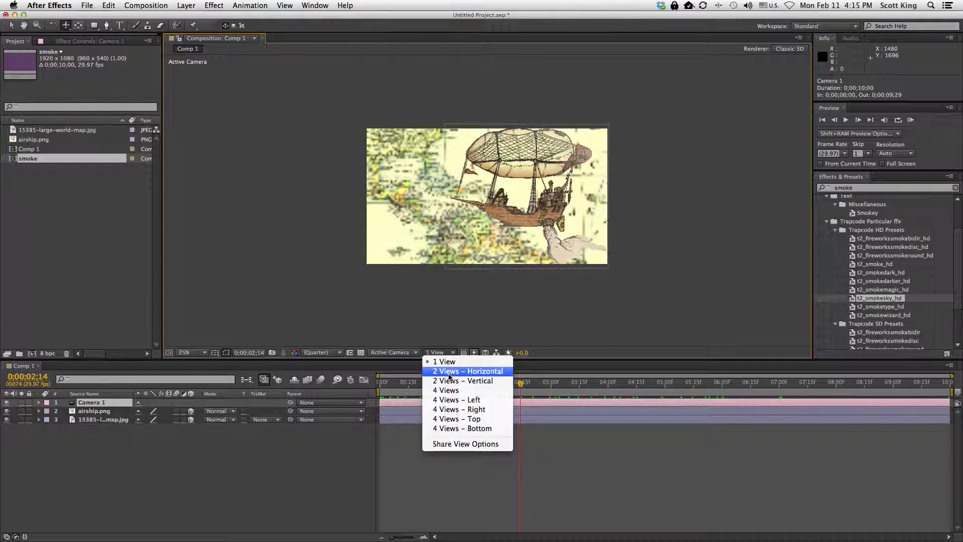
pyautogui.click(449, 374)
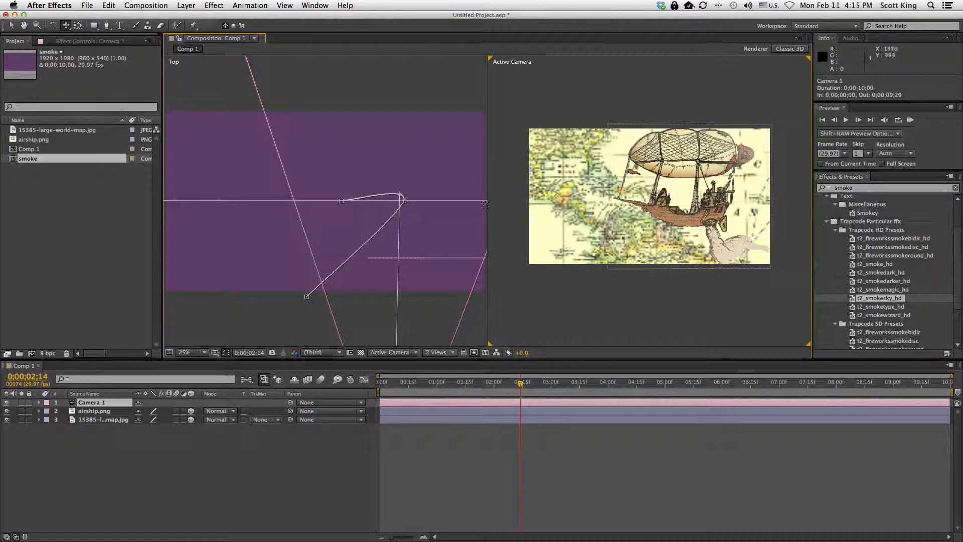
# Scrub the timeline and zoom the Top view to examine the camera's motion path
pyautogui.moveTo(521, 384); pyautogui.dragTo(564, 392)
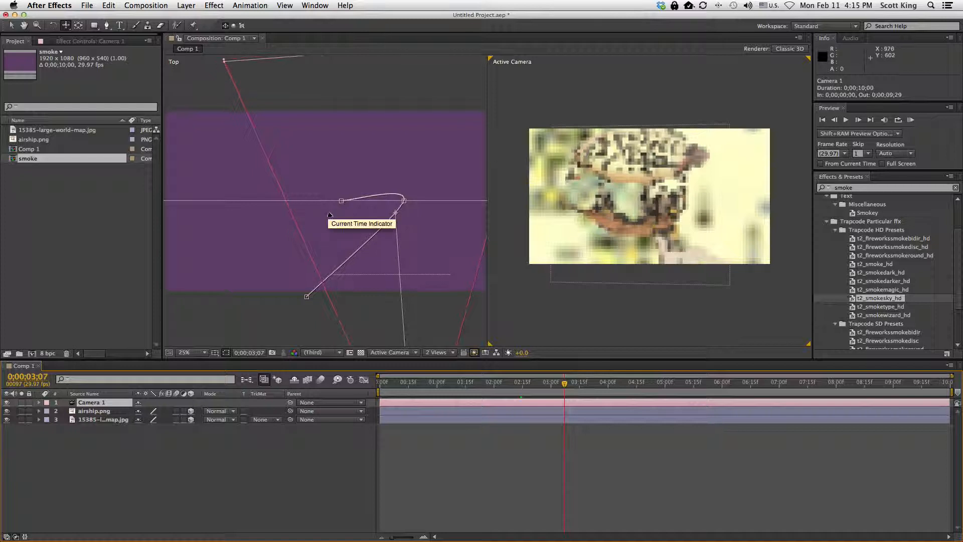
pyautogui.scroll(-10, 329, 214)
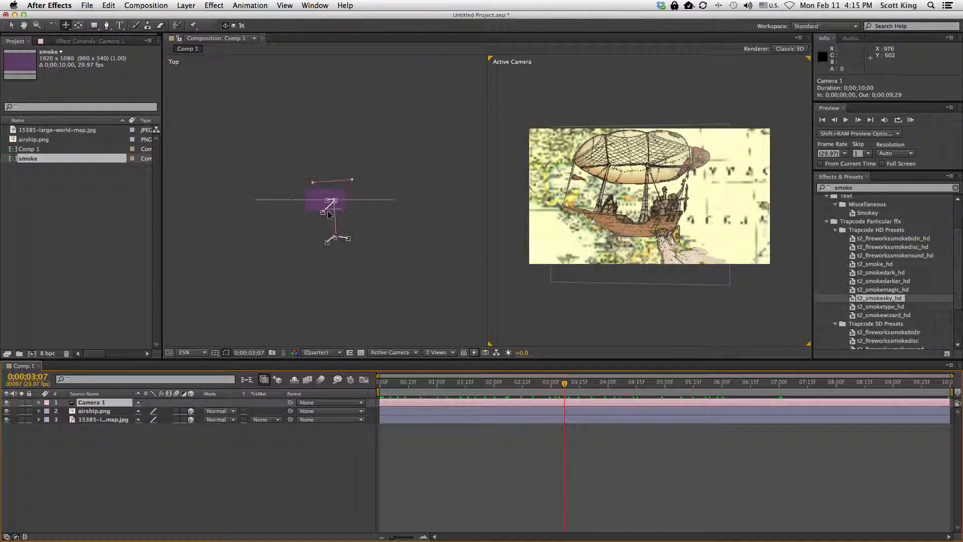
pyautogui.scroll(5, 329, 214)
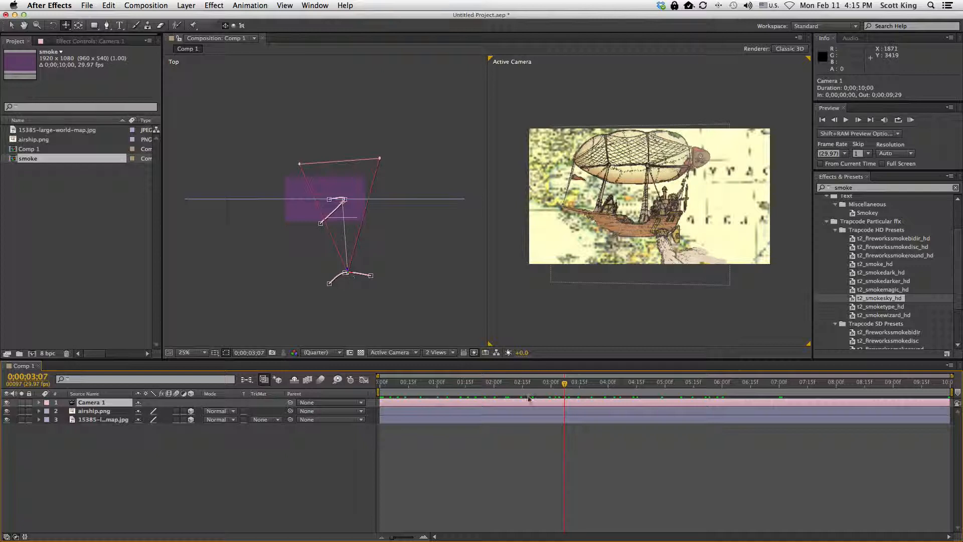
pyautogui.moveTo(563, 385); pyautogui.dragTo(379, 384)
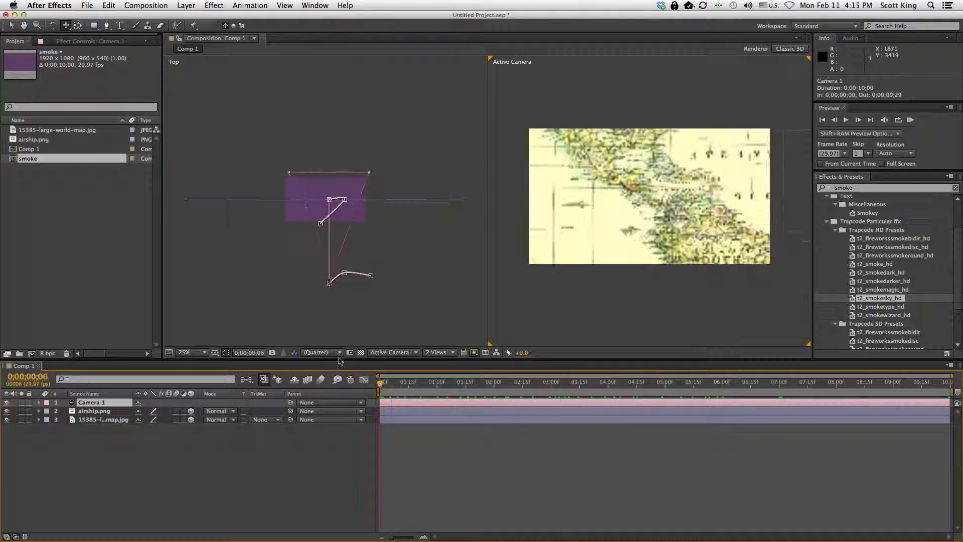
pyautogui.scroll(2, 298, 224)
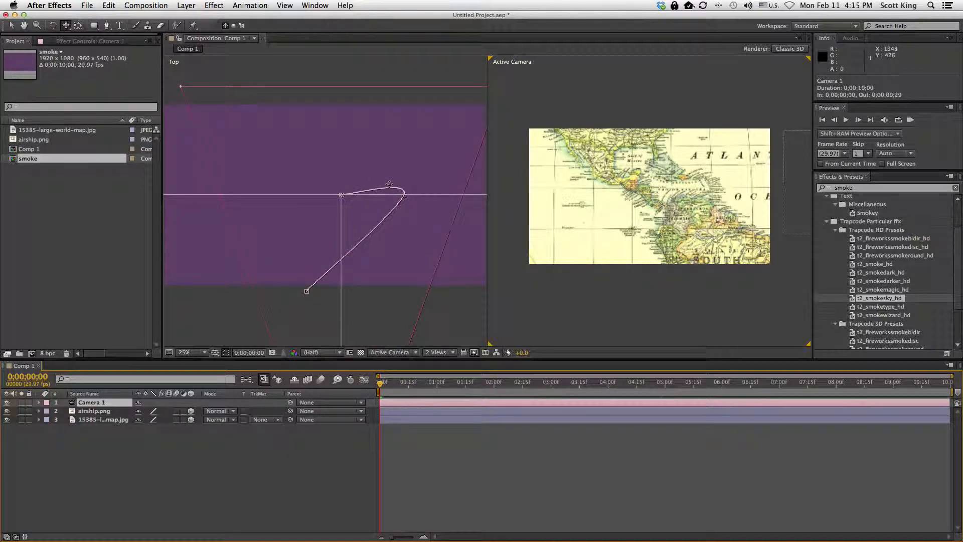
# Zoom out the Top view and scrub the timeline to about 5;15 to examine the camera's path
pyautogui.scroll(-2, 389, 184)
pyautogui.moveTo(382, 385); pyautogui.dragTo(303, 390)
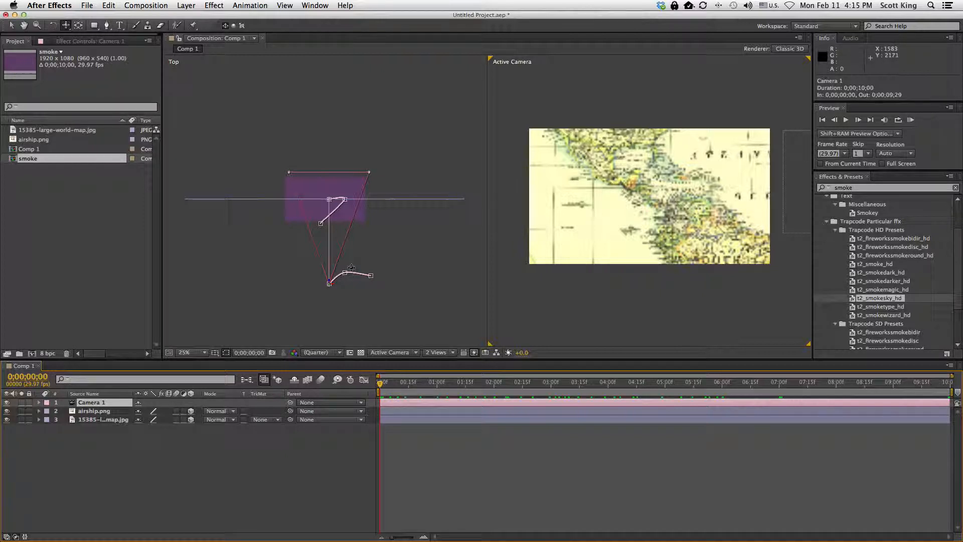
pyautogui.moveTo(380, 384); pyautogui.dragTo(696, 433)
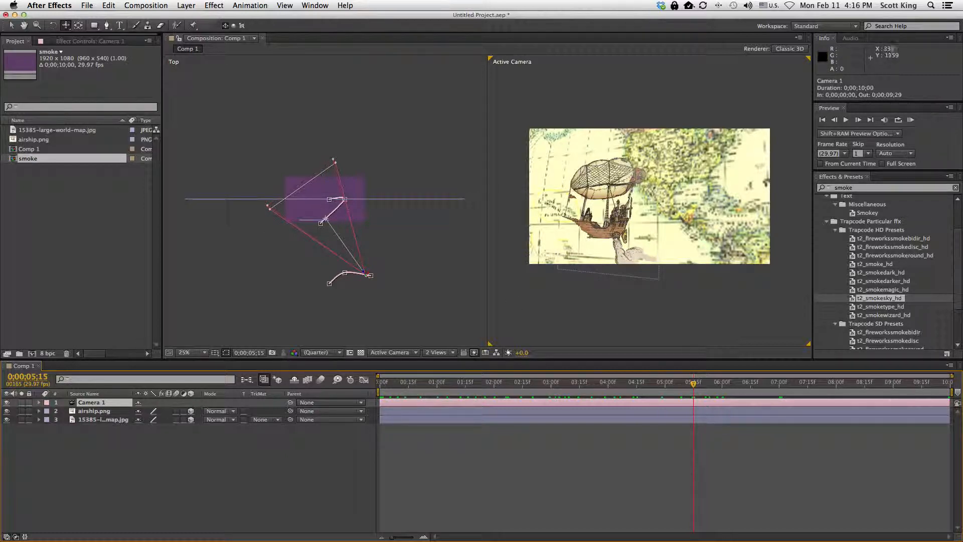
# Switch the viewer to the 4 Views – Left layout and scrub the timeline to about 4;24
pyautogui.click(443, 353)
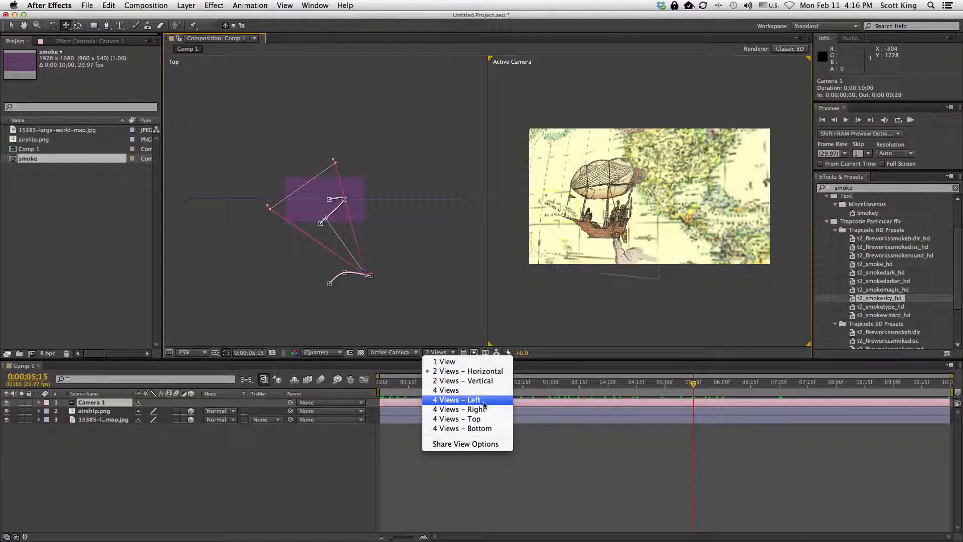
pyautogui.click(478, 399)
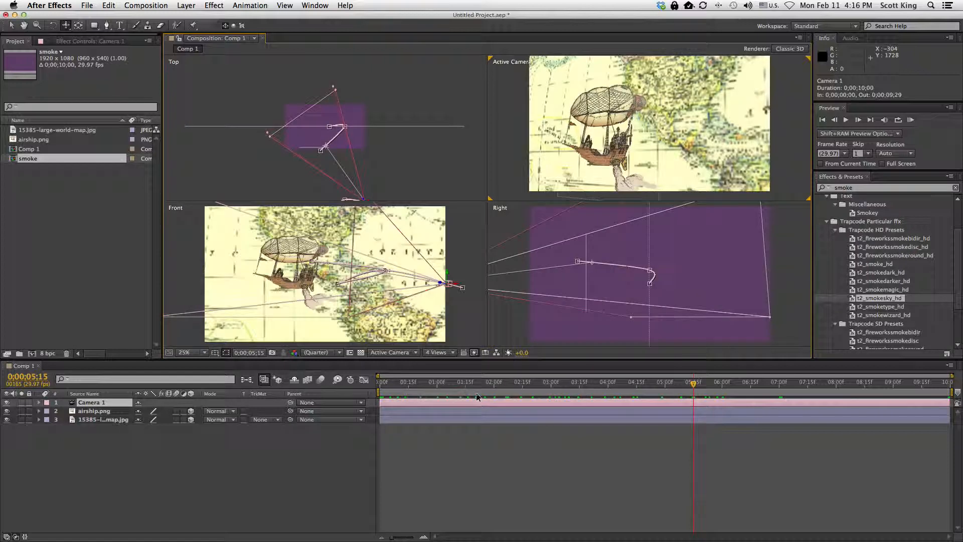
pyautogui.moveTo(683, 385); pyautogui.dragTo(653, 389)
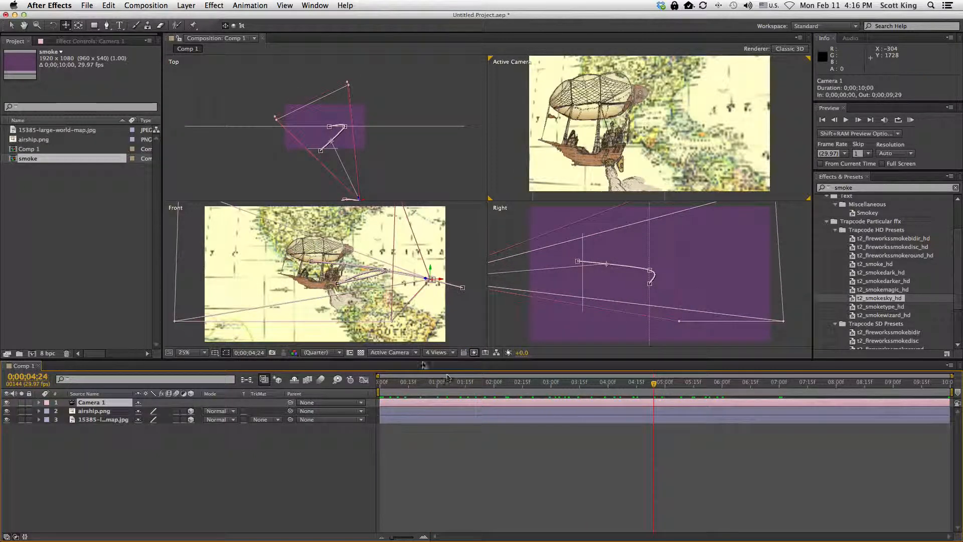
# Cycle the viewer layout through 2 Views – Vertical and 2 Views – Horizontal, ending on 1 View
pyautogui.click(438, 353)
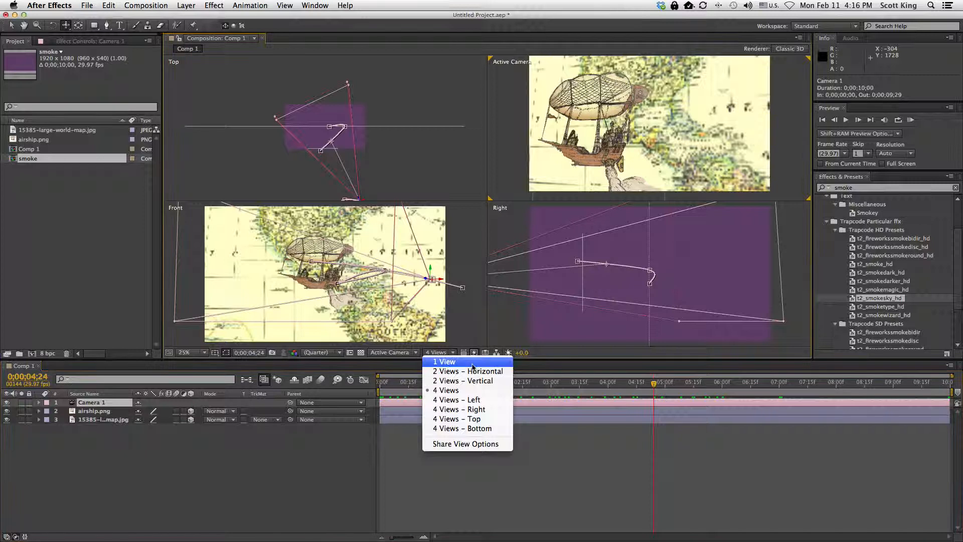
pyautogui.click(454, 381)
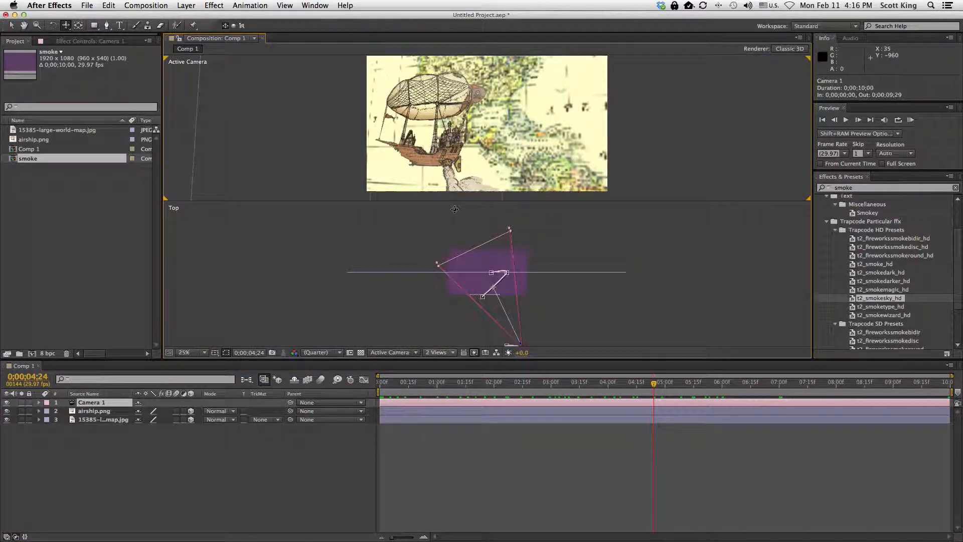
pyautogui.click(447, 354)
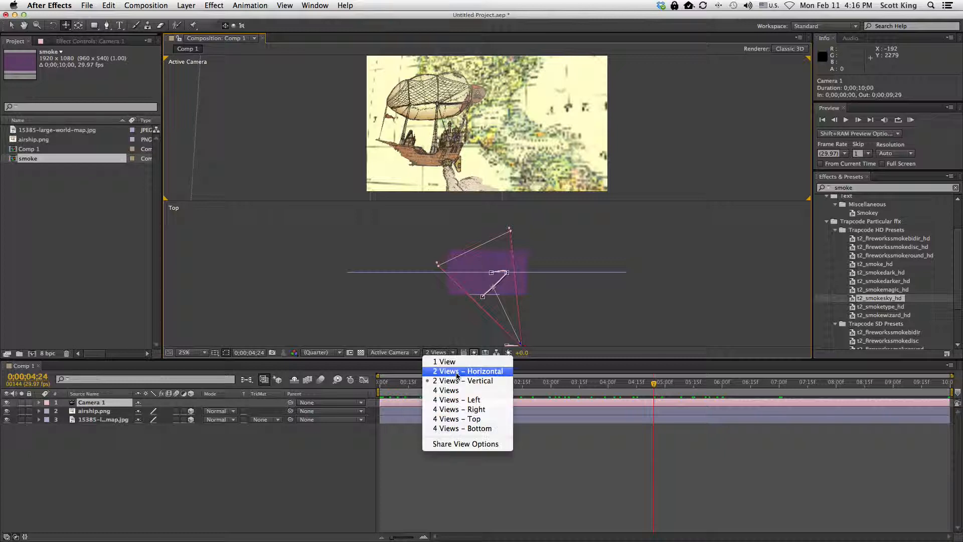
pyautogui.click(457, 375)
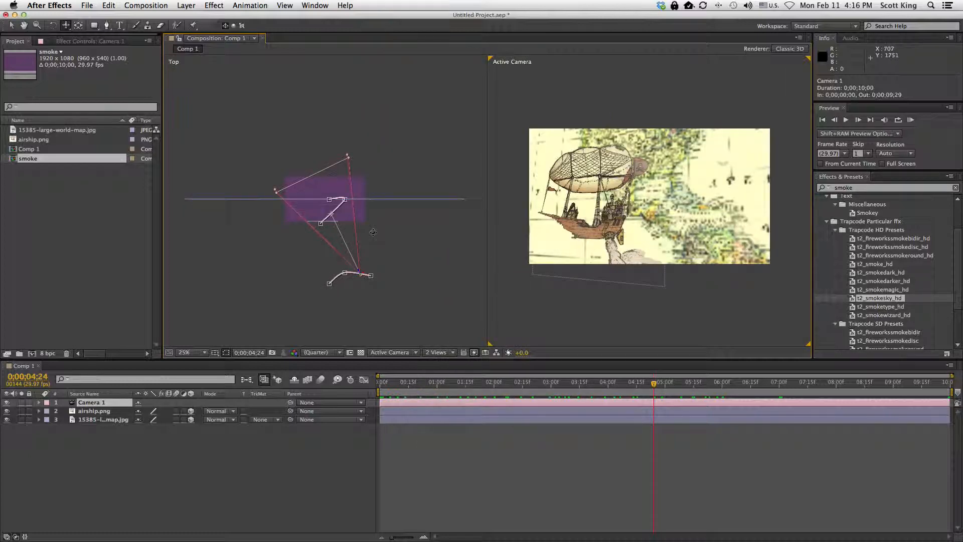
pyautogui.click(446, 355)
pyautogui.click(442, 363)
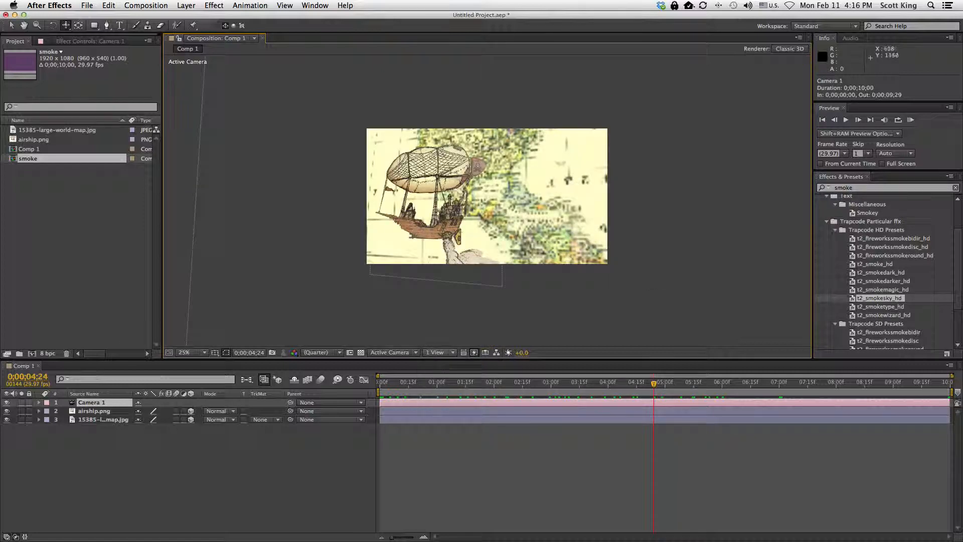
# Scrub back near the start and cycle the 3D view through Camera 1, Front, Top and Right, returning to Active Camera
pyautogui.moveTo(651, 385); pyautogui.dragTo(391, 384)
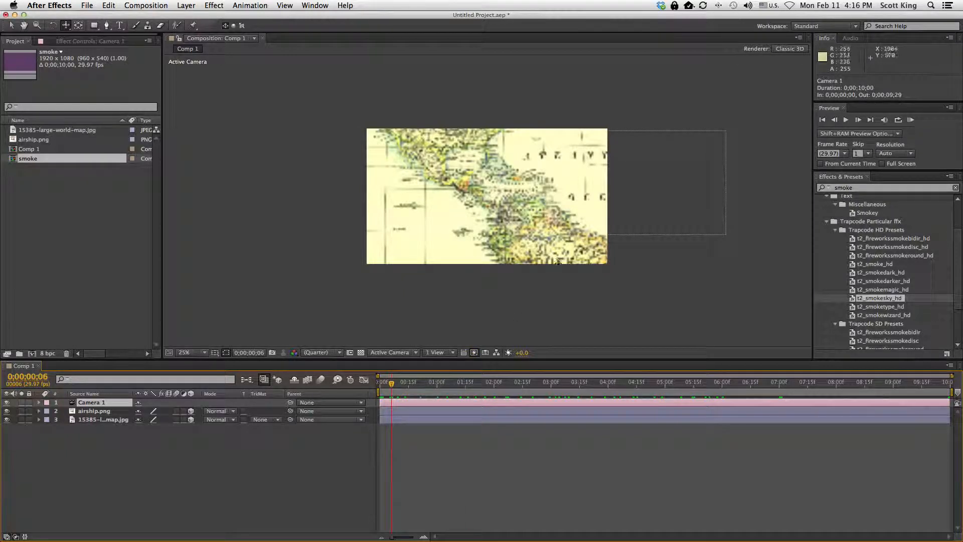
pyautogui.click(388, 353)
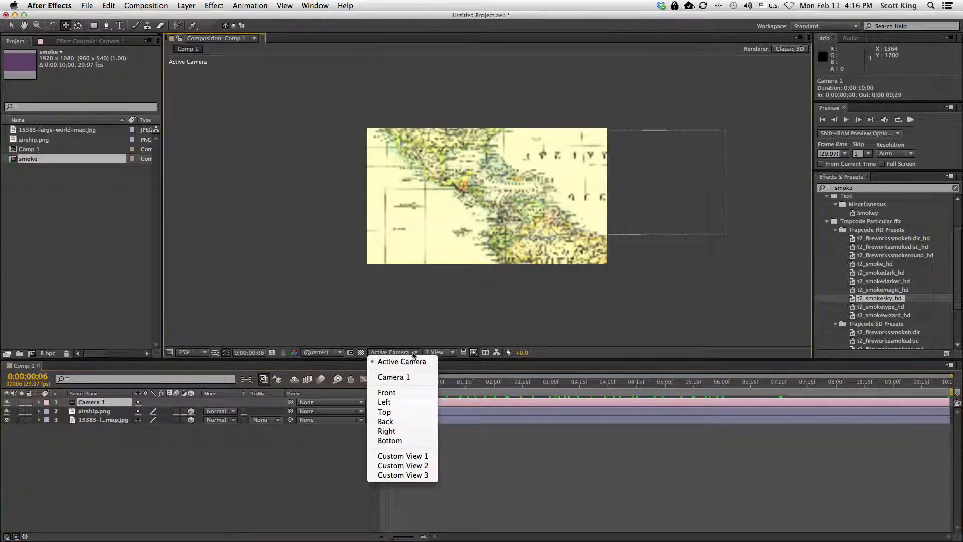
pyautogui.click(403, 380)
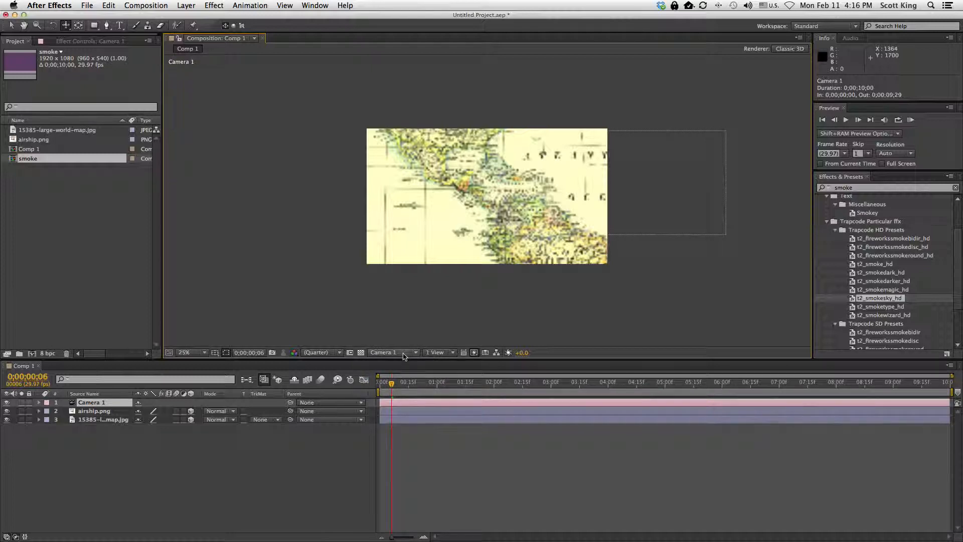
pyautogui.click(403, 355)
pyautogui.click(403, 395)
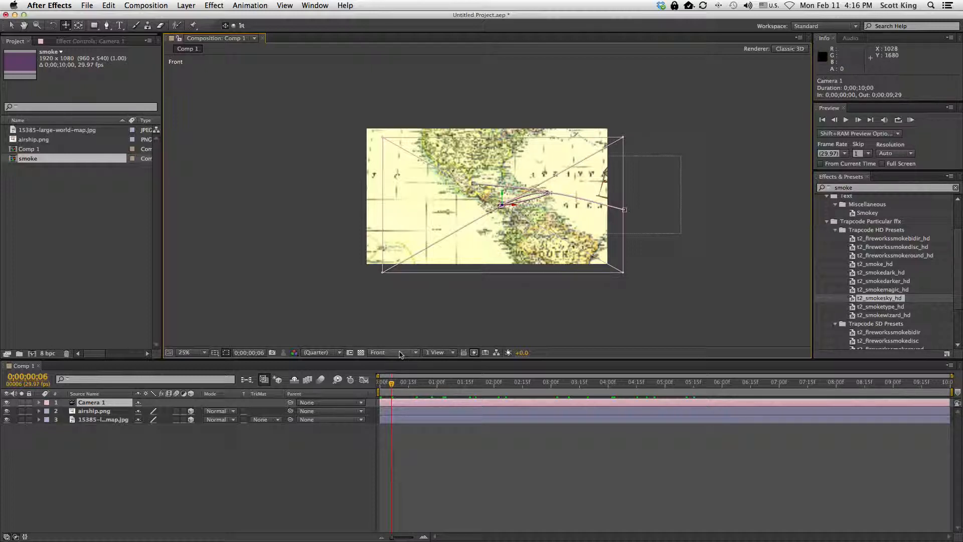
pyautogui.click(400, 355)
pyautogui.click(406, 411)
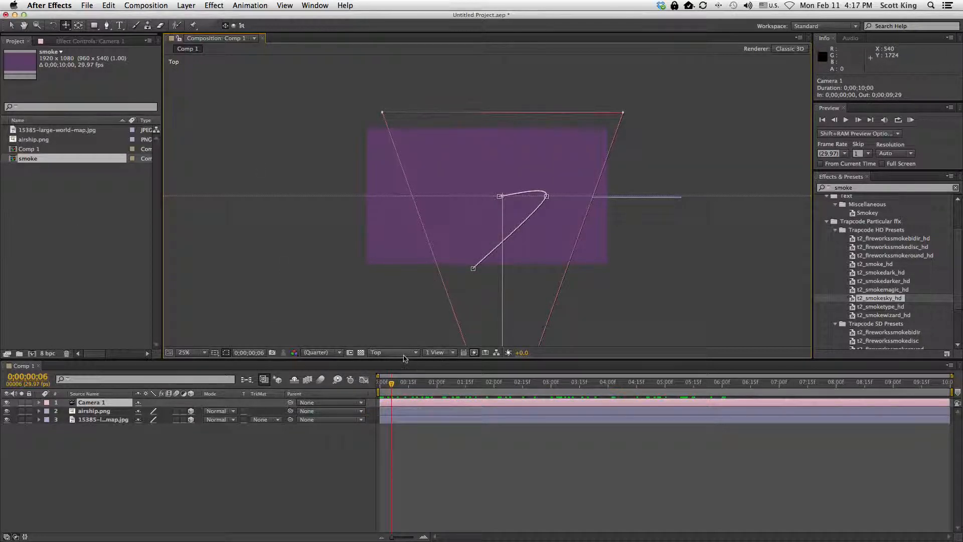
pyautogui.click(411, 355)
pyautogui.click(407, 428)
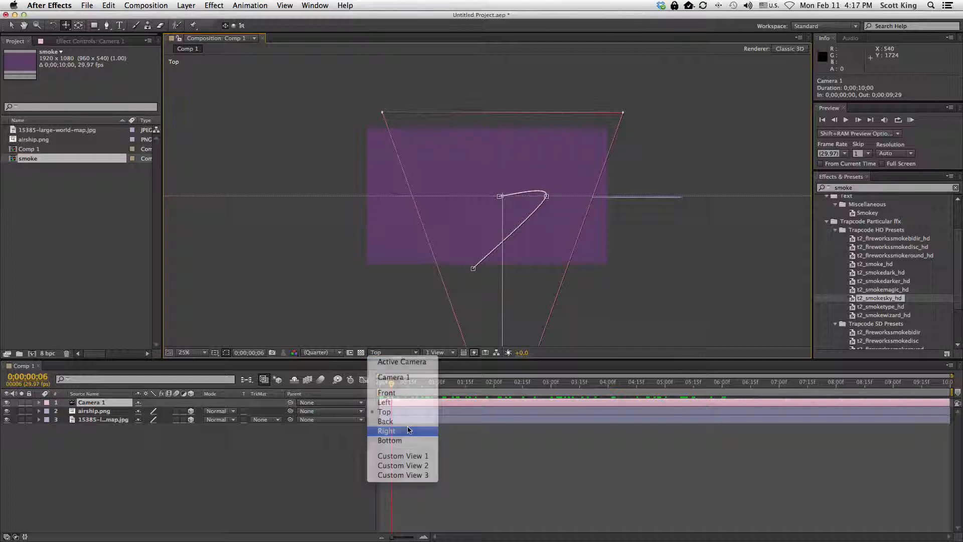
pyautogui.click(394, 352)
pyautogui.click(401, 362)
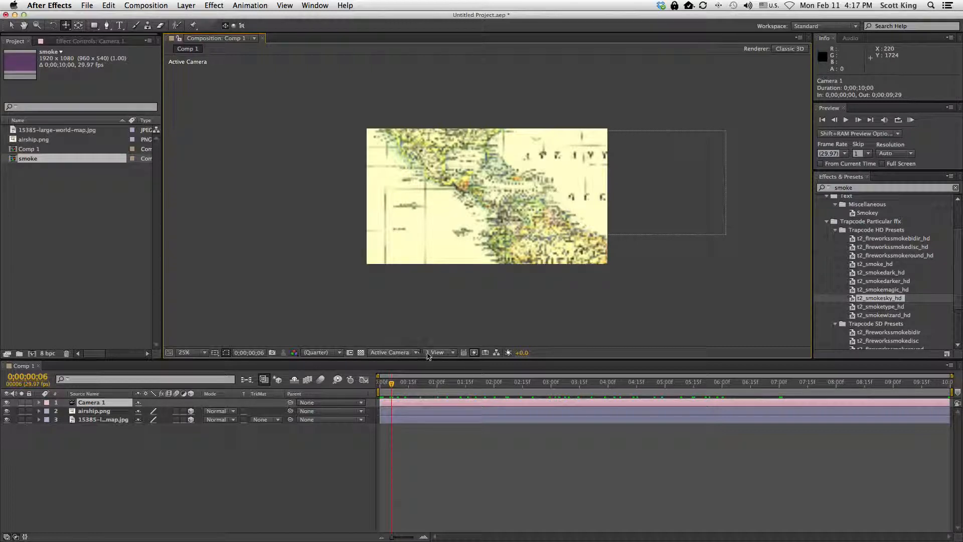
# Play the animation, set the viewer resolution to Full, and scrub the timeline to preview it
pyautogui.press('space')
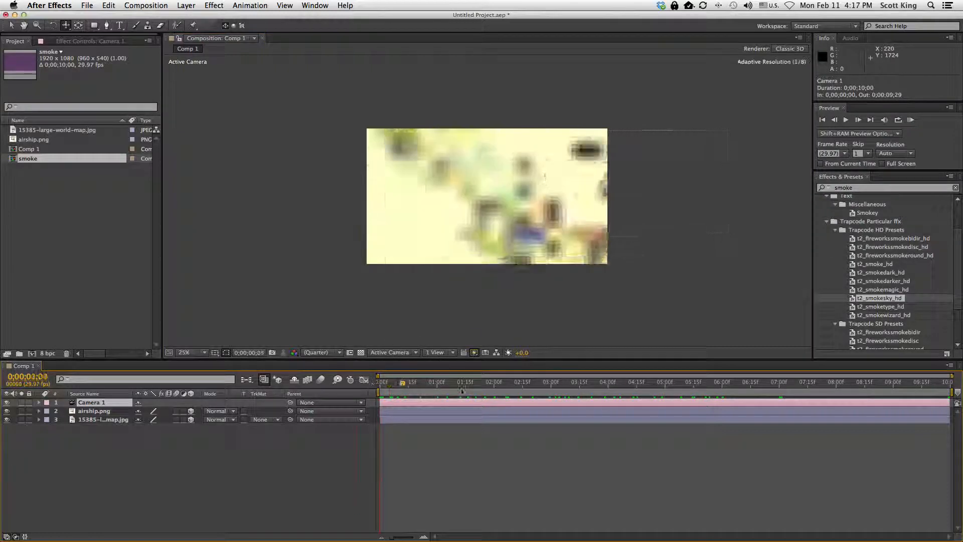
pyautogui.click(319, 353)
pyautogui.click(328, 378)
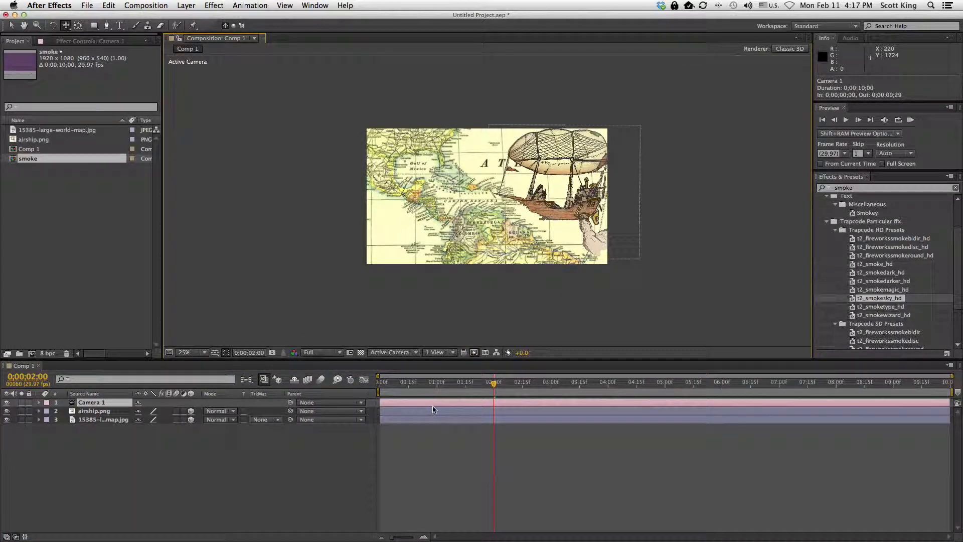
pyautogui.moveTo(493, 383); pyautogui.dragTo(551, 391)
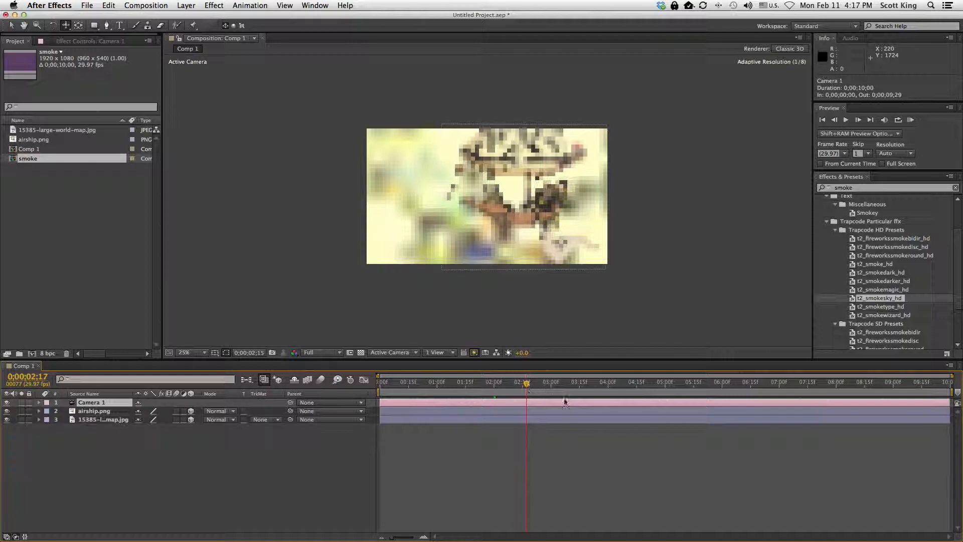